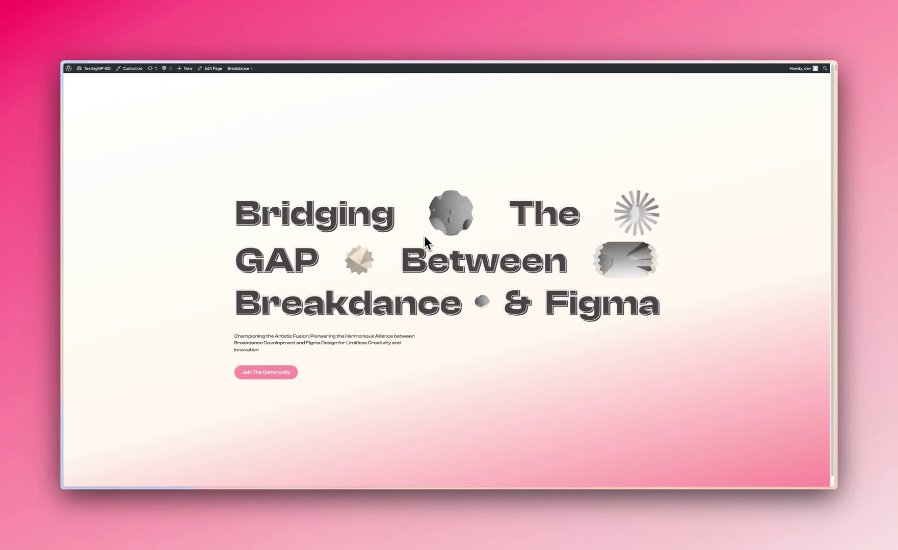
# Reload the live page, switch to its Breakdance editor and save the page.
pyautogui.press('super+r')
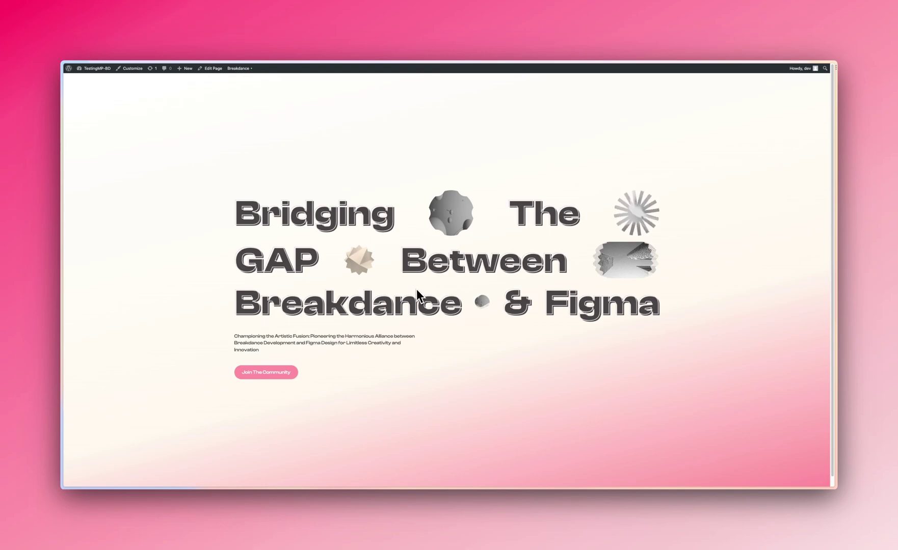
pyautogui.moveTo(75, 184)
pyautogui.click(90, 135)
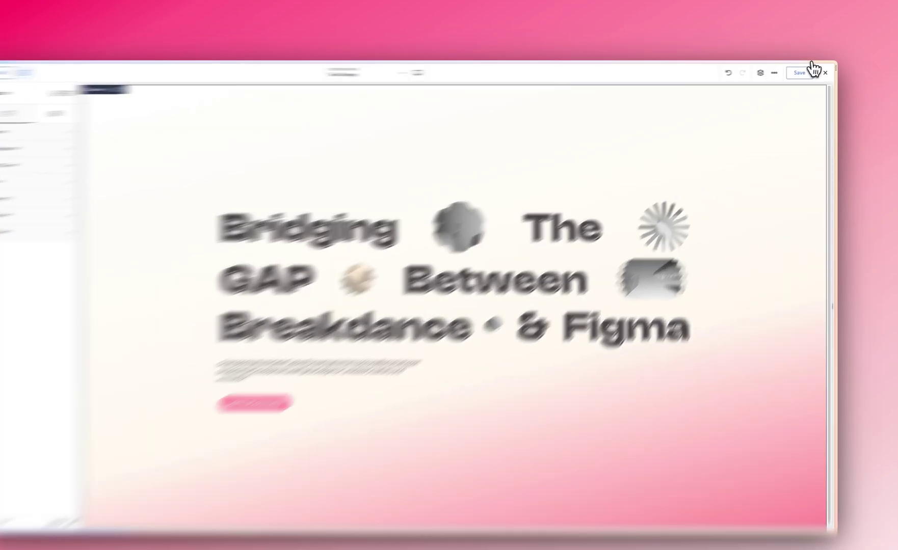
pyautogui.click(803, 73)
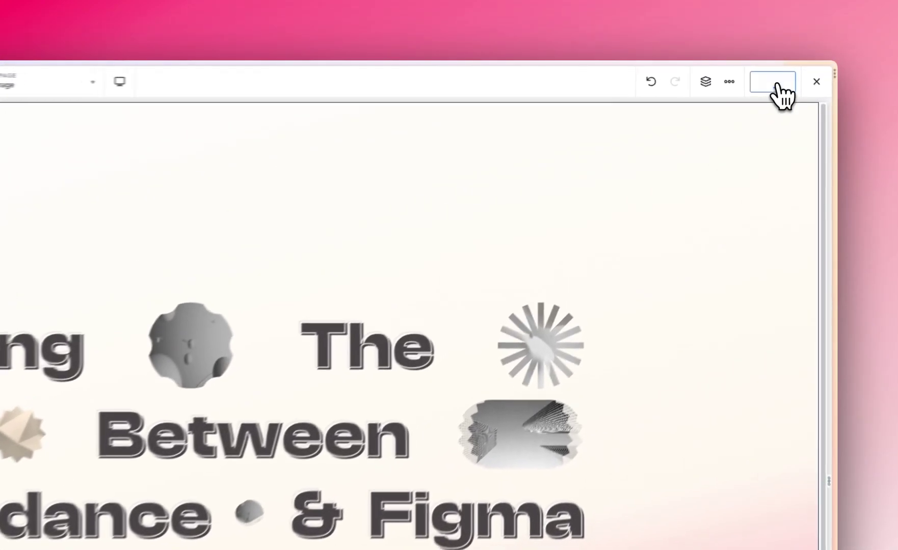
# Show the page structure and examine the typography settings of the first heading inside the Div.
pyautogui.click(708, 83)
pyautogui.click(713, 158)
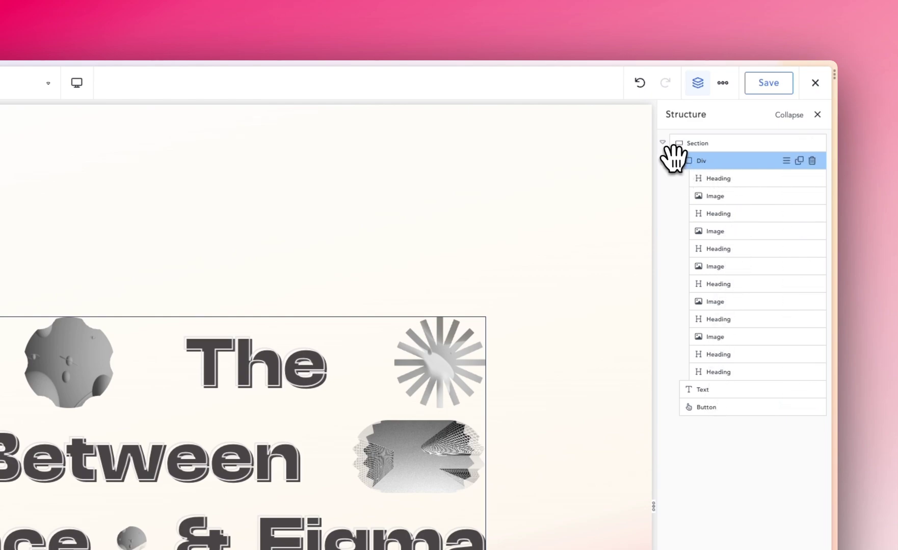
pyautogui.click(724, 177)
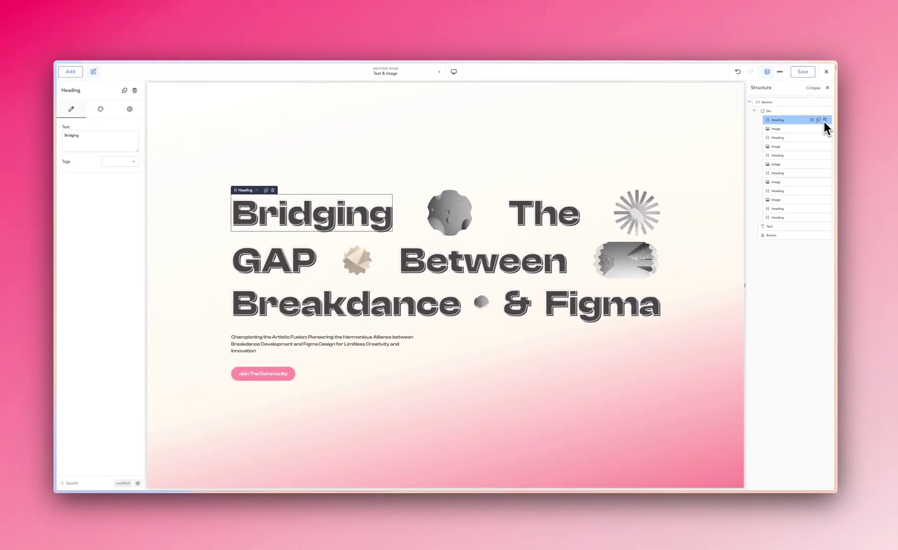
pyautogui.click(107, 109)
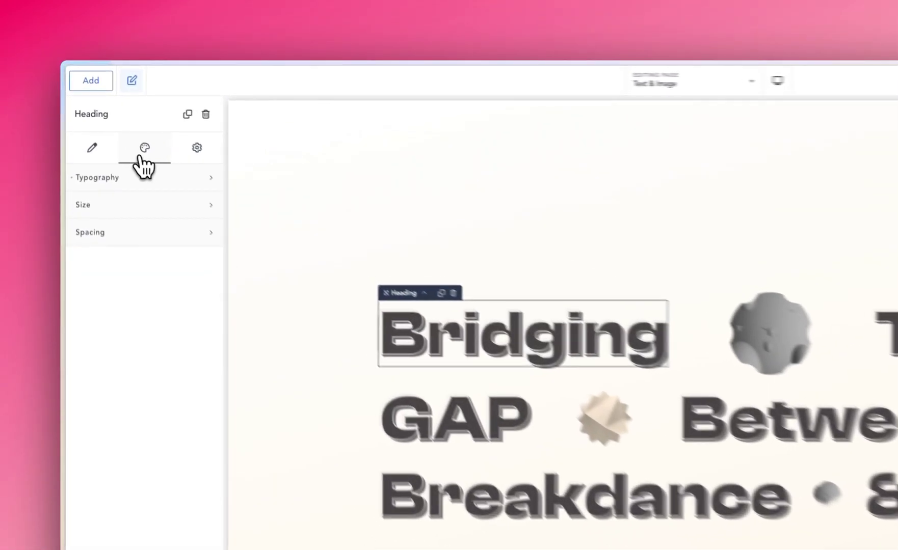
pyautogui.click(89, 125)
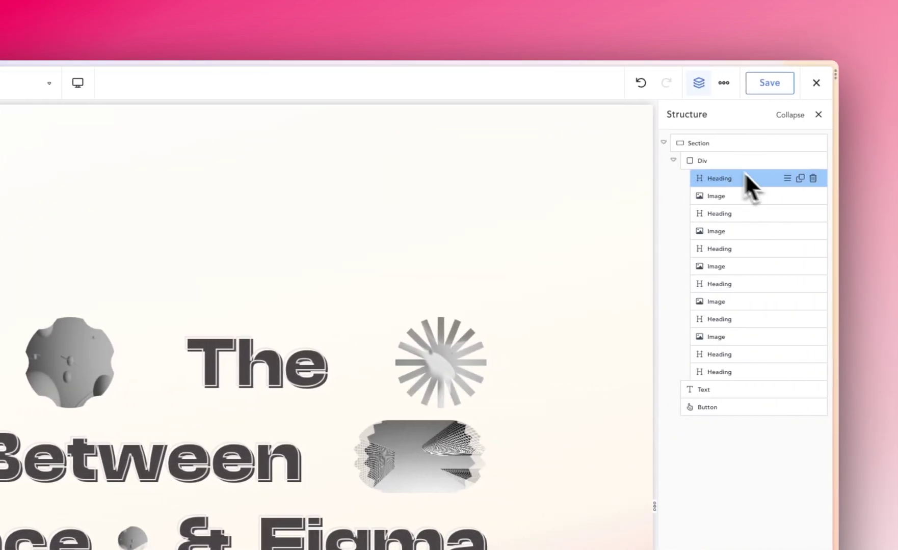
# Delete all the headings and images inside the Div, keeping the Div itself, the text and the button.
pyautogui.doubleClick(811, 178)
pyautogui.tripleClick(811, 178)
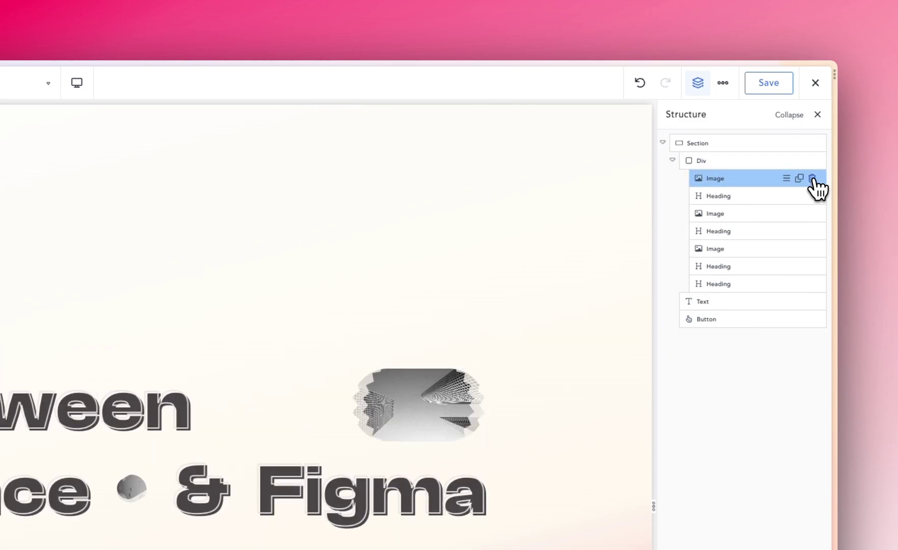
pyautogui.tripleClick(812, 179)
pyautogui.doubleClick(813, 179)
pyautogui.click(812, 178)
pyautogui.click(812, 178)
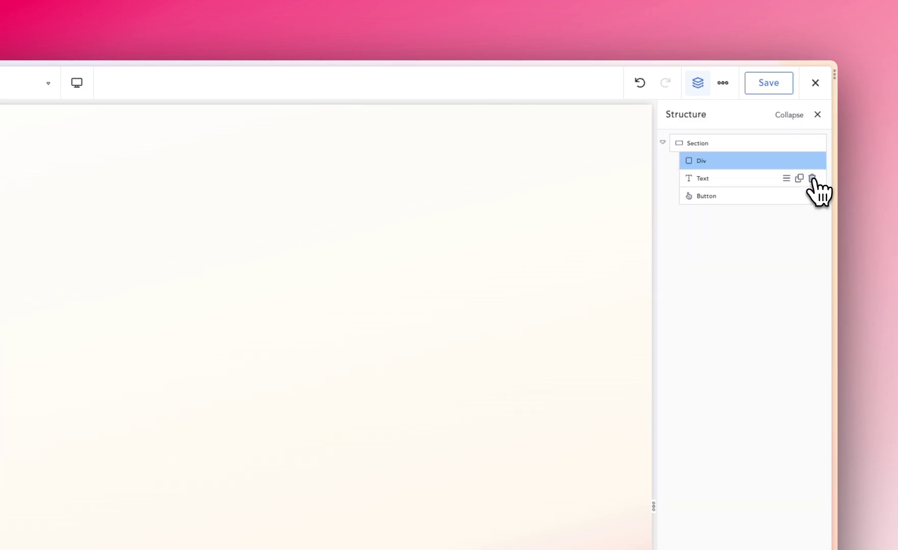
# Add a heading element inside the empty Div.
pyautogui.click(755, 176)
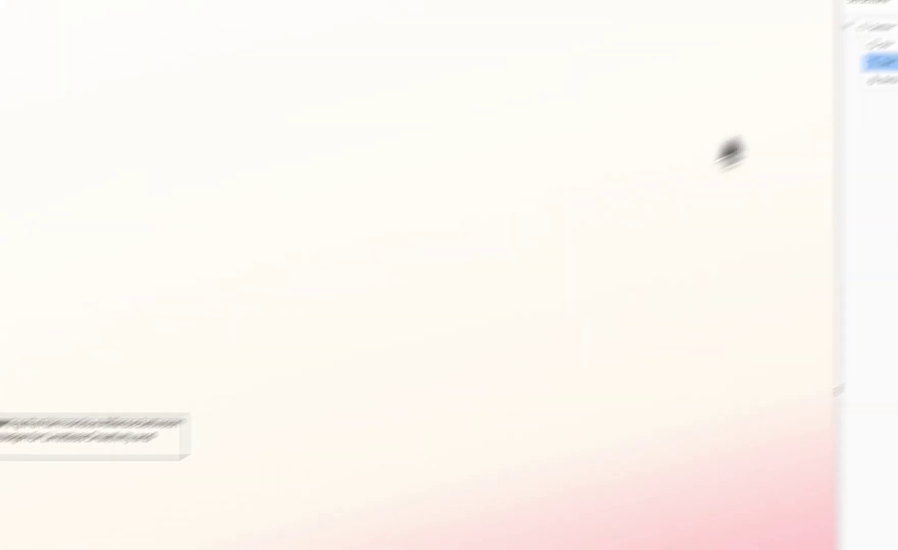
pyautogui.click(723, 161)
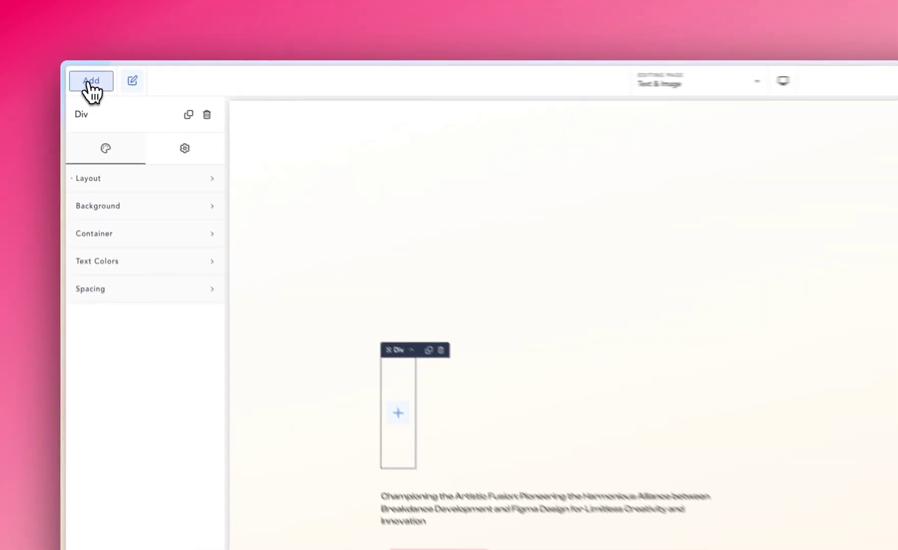
pyautogui.click(77, 72)
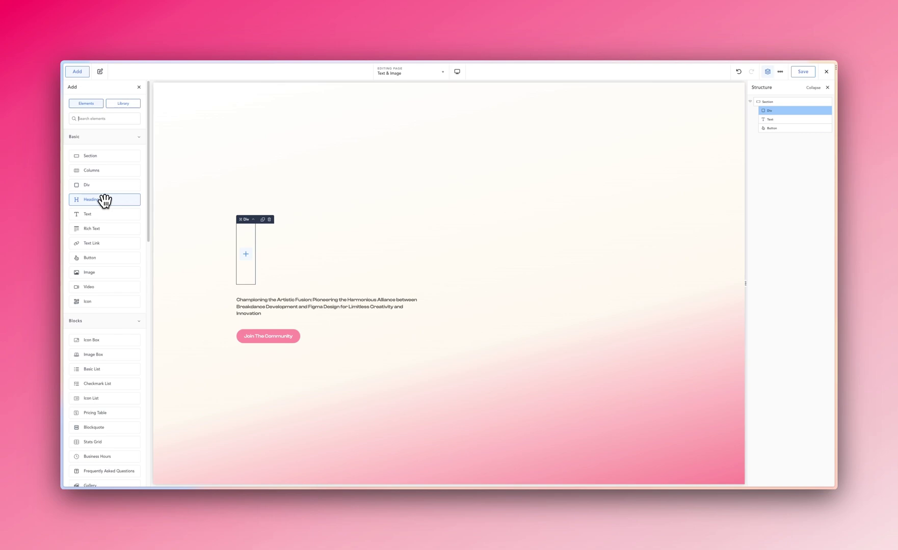
pyautogui.click(104, 200)
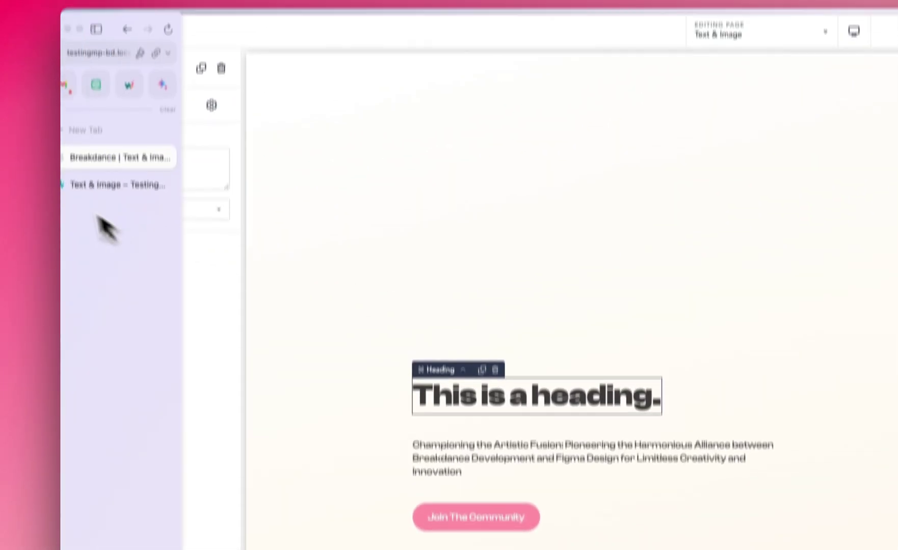
# Open the Clampster site at clampster.obstudios.io in a new browser tab.
pyautogui.moveTo(69, 131)
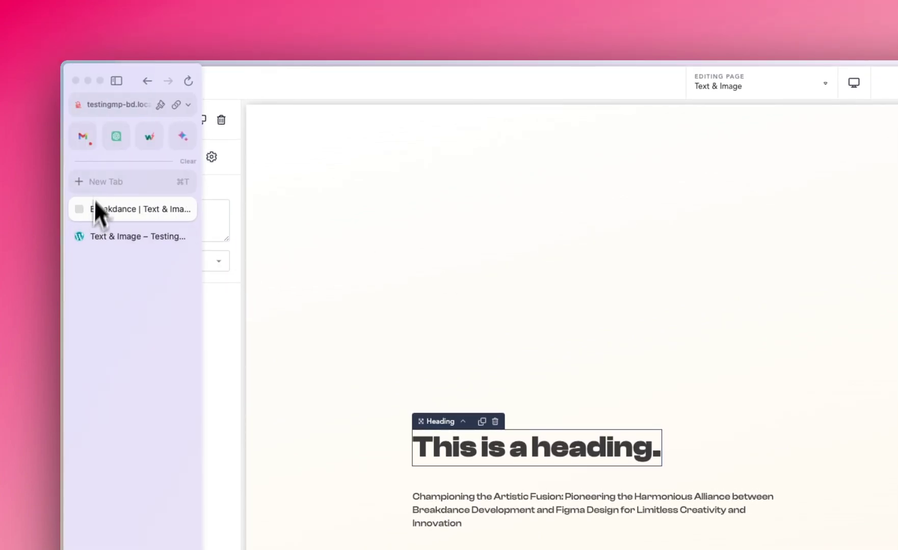
pyautogui.click(94, 182)
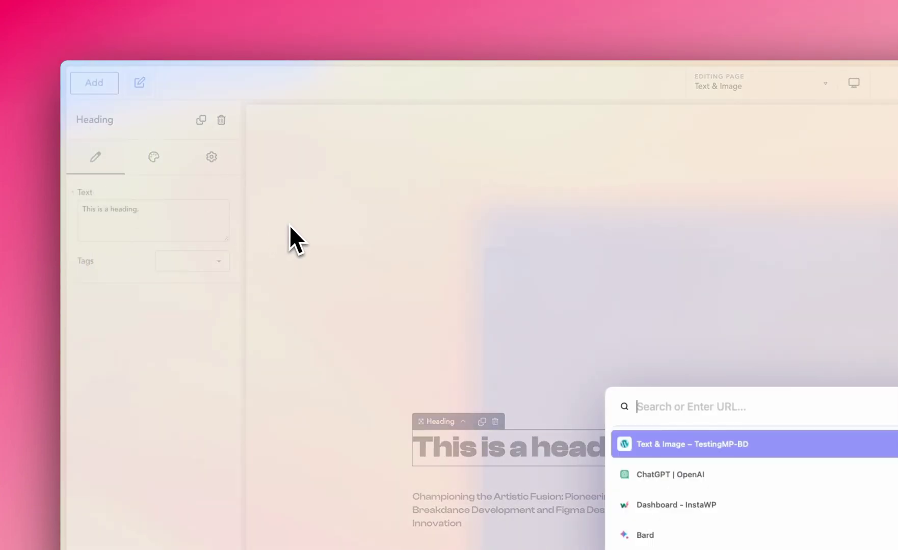
pyautogui.write('clampster.obstudios.io')
pyautogui.press('Return')
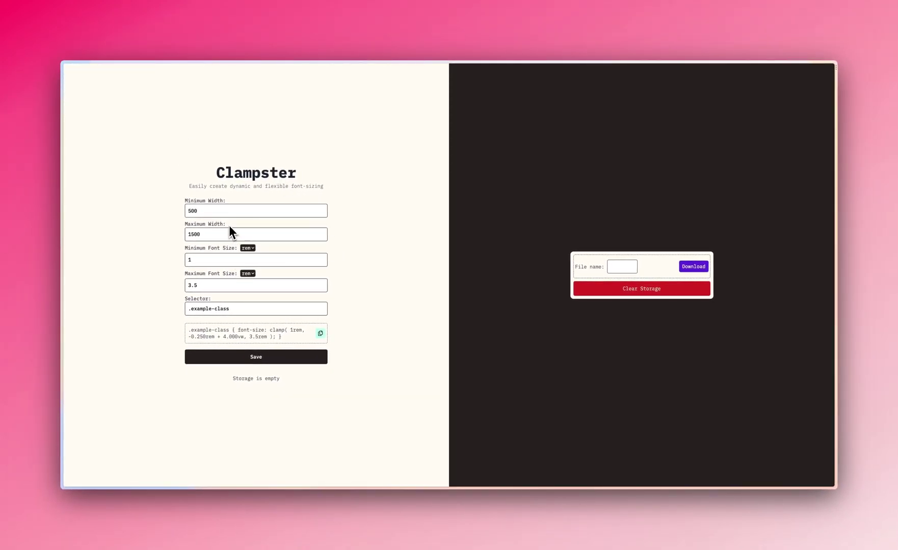
# Set the units of both the minimum and maximum font size to px.
pyautogui.click(253, 249)
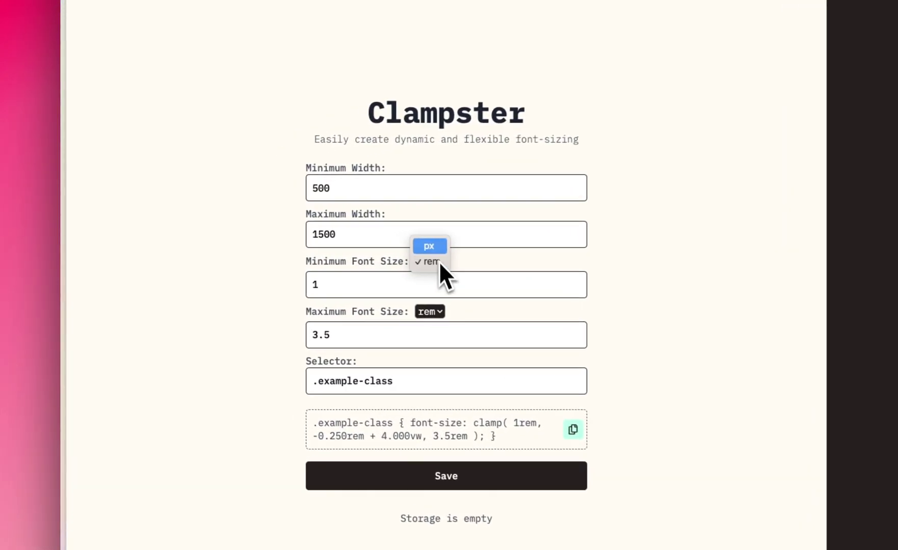
pyautogui.click(438, 247)
pyautogui.click(435, 313)
pyautogui.click(436, 298)
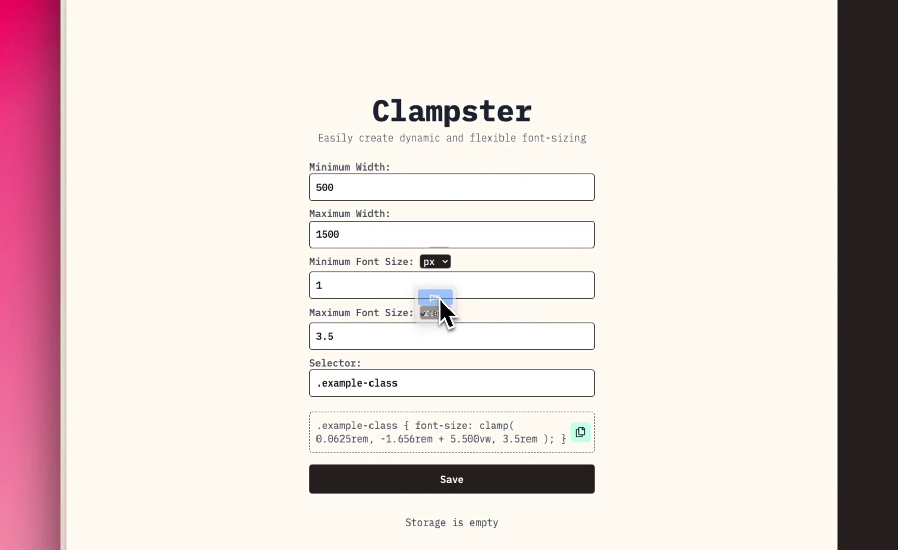
# Set the minimum font size to 46 px and the maximum font size to 120 px.
pyautogui.click(418, 292)
pyautogui.doubleClick(417, 284)
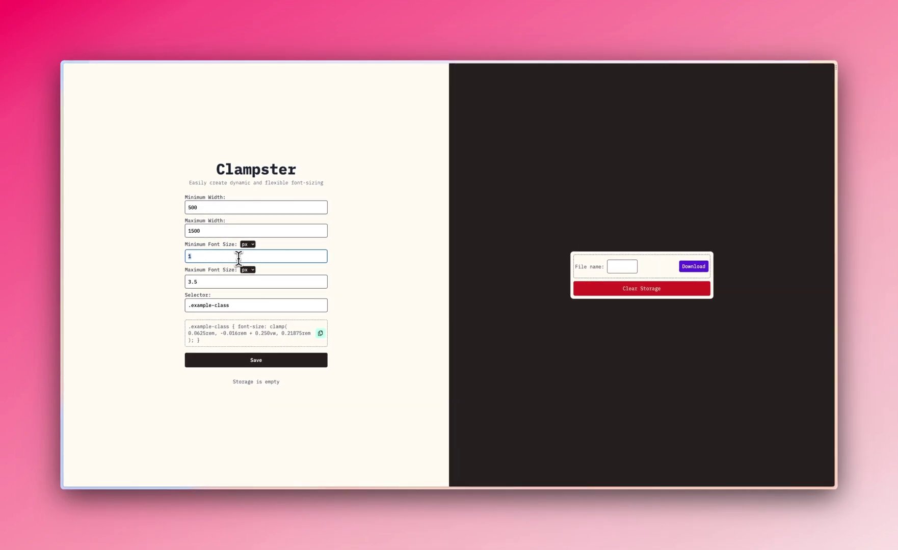
pyautogui.write('46')
pyautogui.click(247, 269)
pyautogui.click(251, 273)
pyautogui.doubleClick(224, 281)
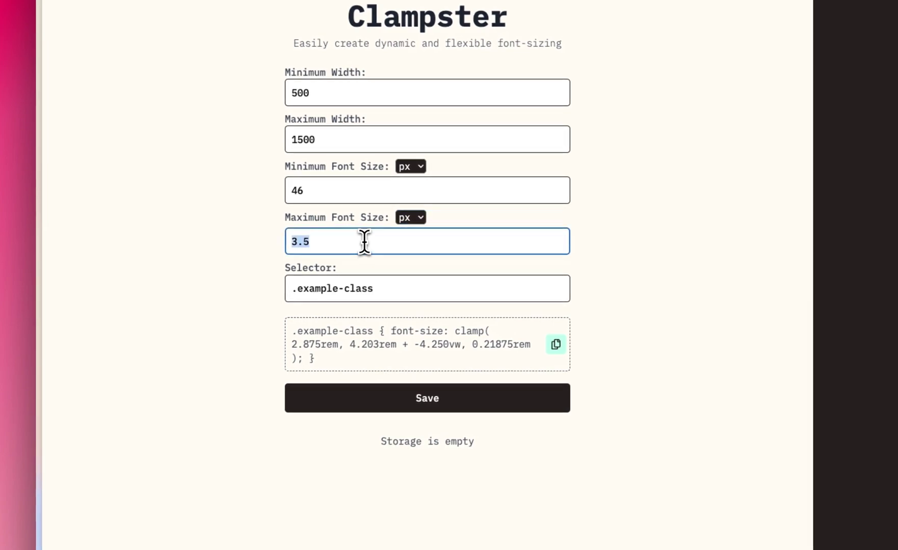
pyautogui.write('120')
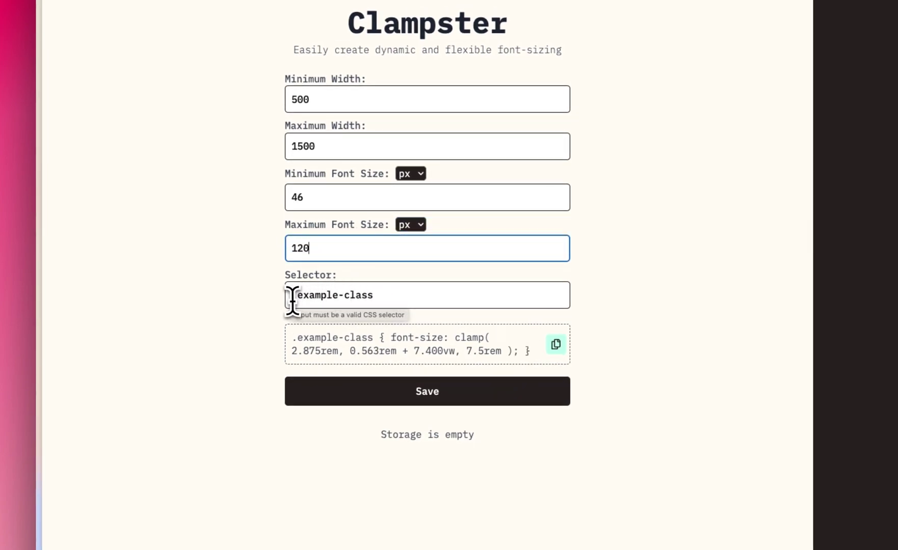
# Clear the .example-class selector and copy the generated clamp font-size expression.
pyautogui.moveTo(290, 300); pyautogui.dragTo(423, 295)
pyautogui.press('BackSpace')
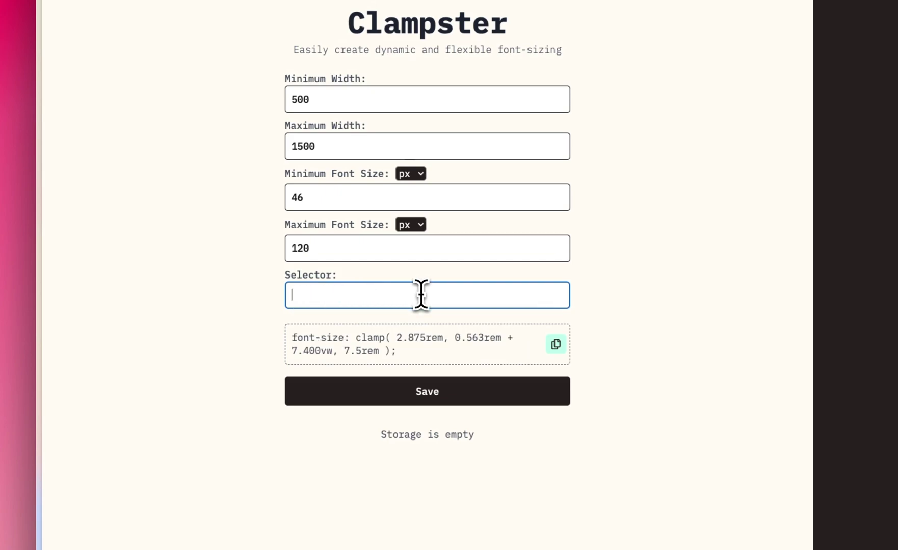
pyautogui.click(557, 344)
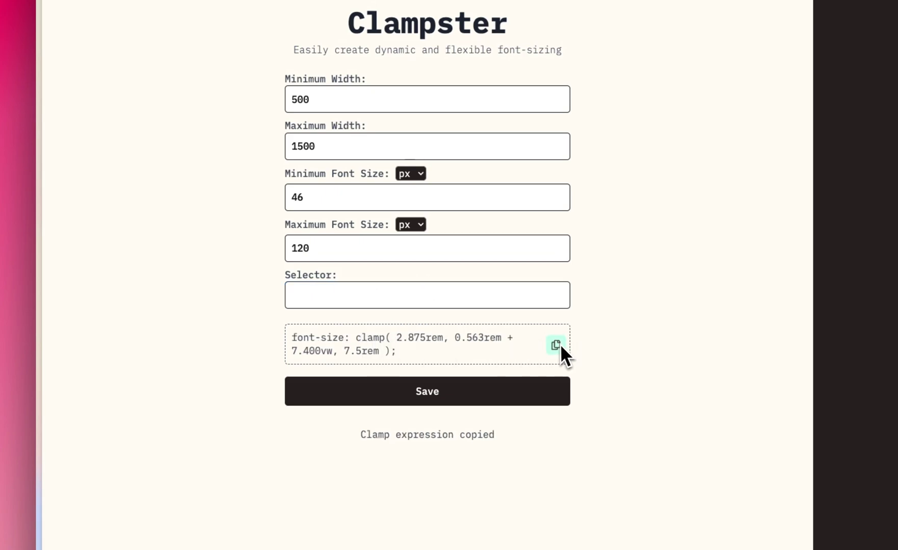
# Back in the Breakdance editor, set the heading's font size to the custom value clamp( 2.875rem, 0.563rem + 7.400vw, 7.5rem ).
pyautogui.moveTo(66, 191)
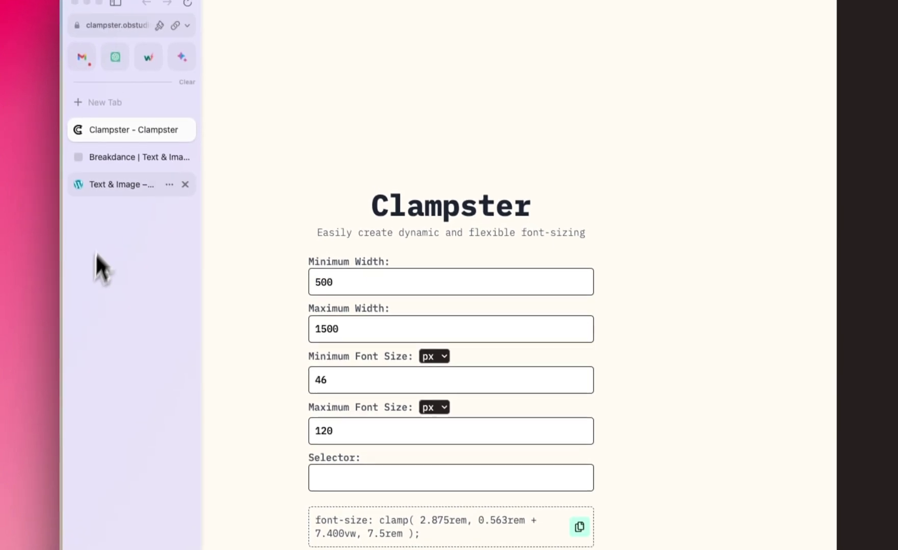
pyautogui.click(132, 98)
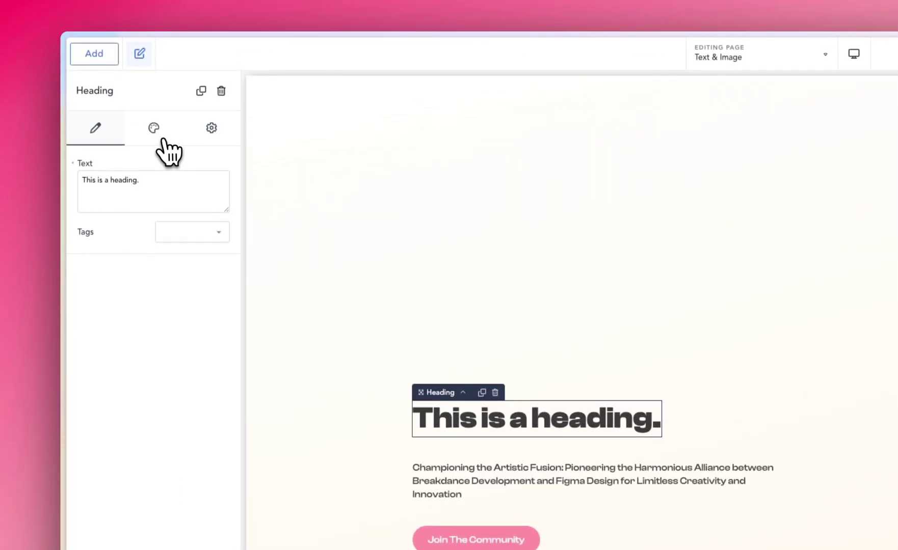
pyautogui.click(154, 103)
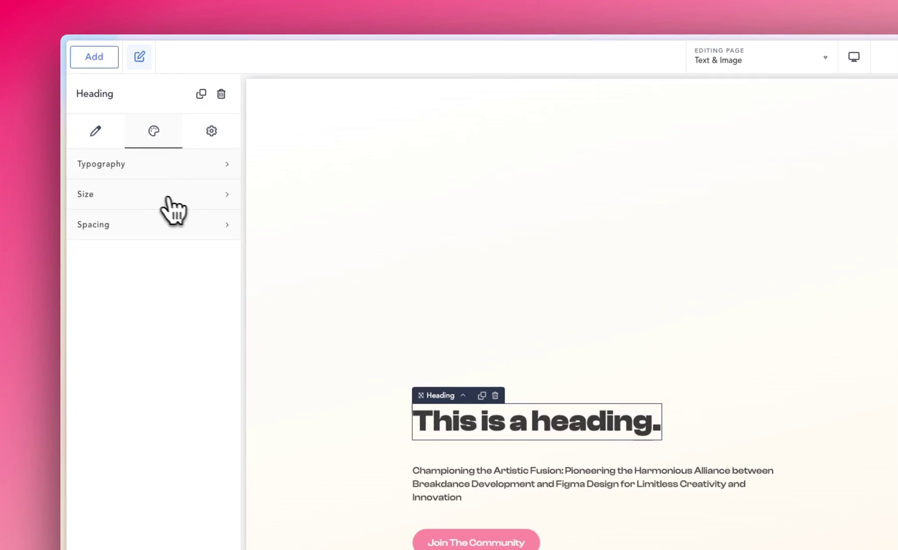
pyautogui.click(137, 171)
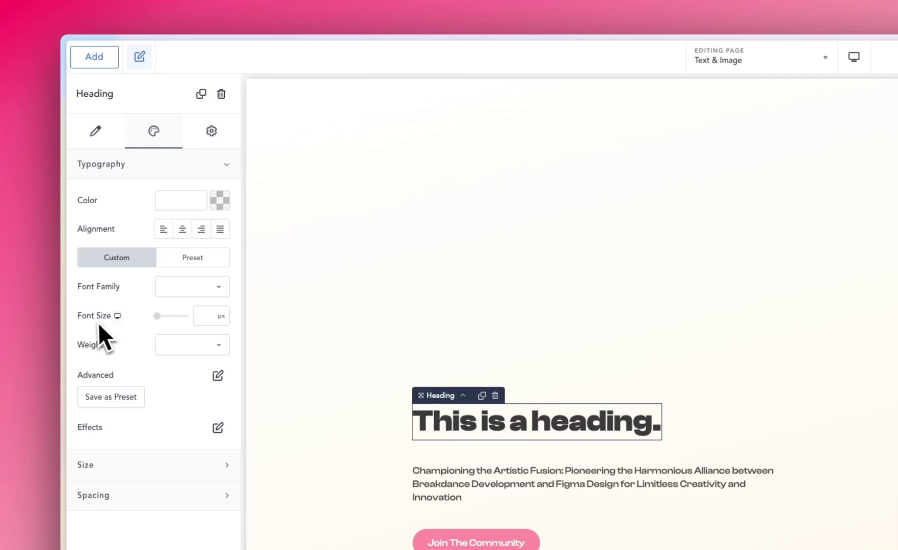
pyautogui.click(224, 316)
pyautogui.click(232, 513)
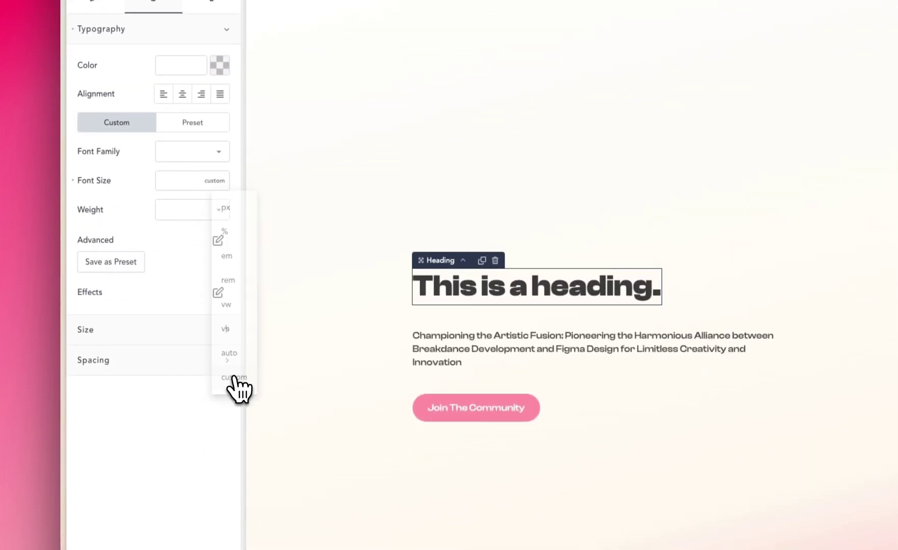
pyautogui.click(181, 180)
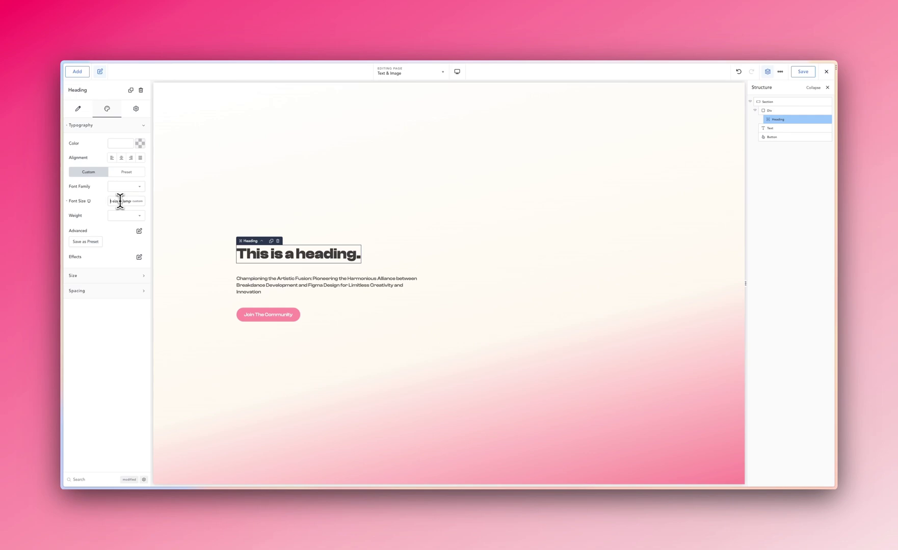
pyautogui.press('Return')
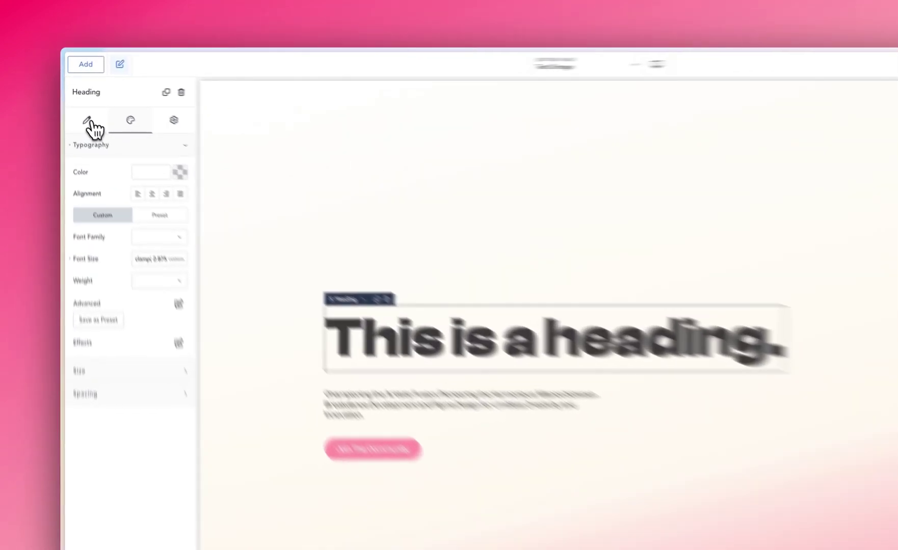
# Check the wording on the live page and change the new heading's text to "Bridging".
pyautogui.click(78, 109)
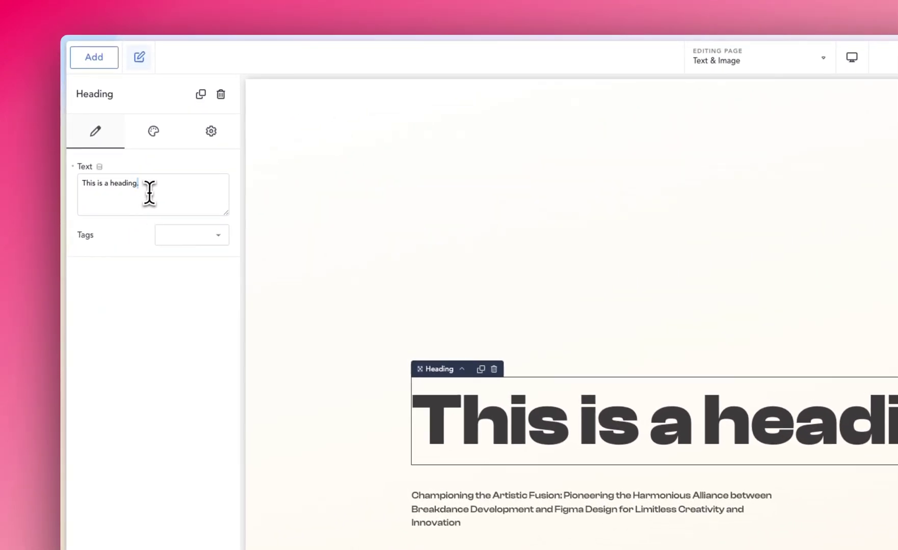
pyautogui.tripleClick(149, 193)
pyautogui.moveTo(64, 420)
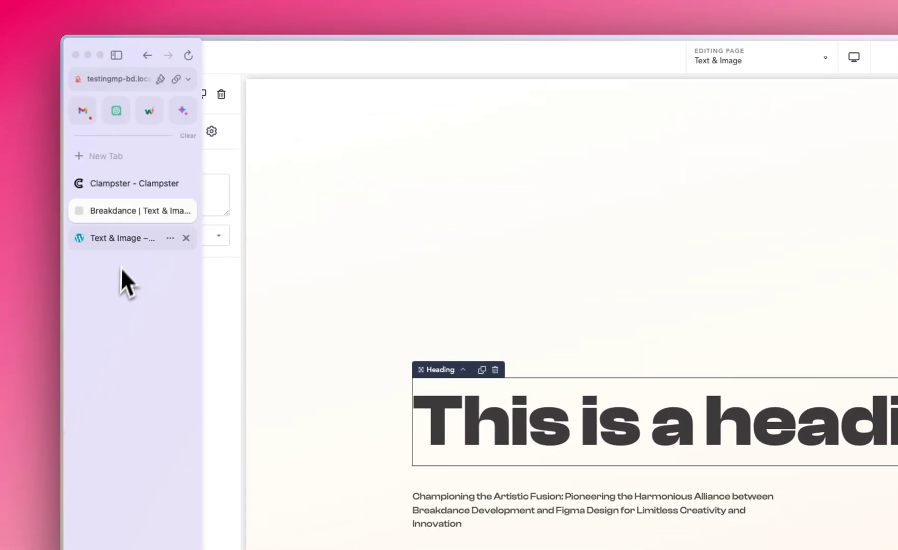
pyautogui.click(125, 242)
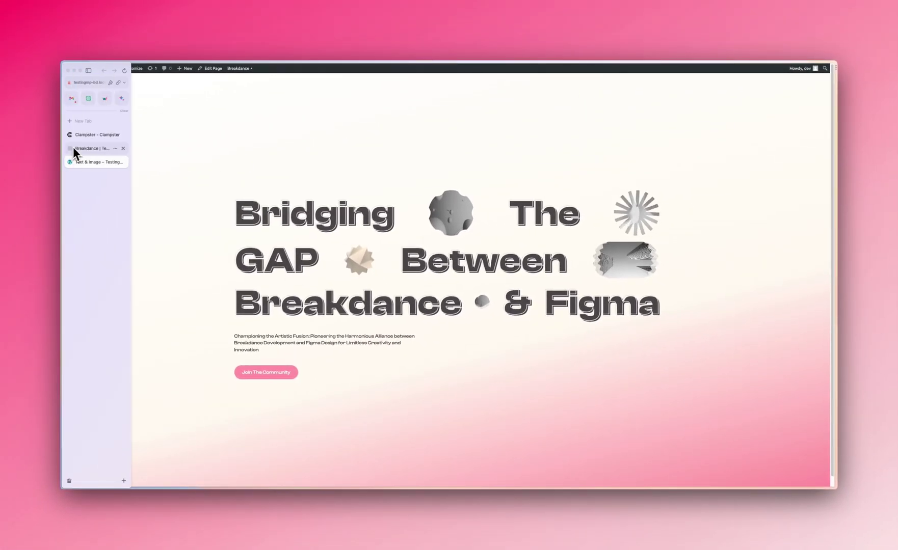
pyautogui.click(75, 149)
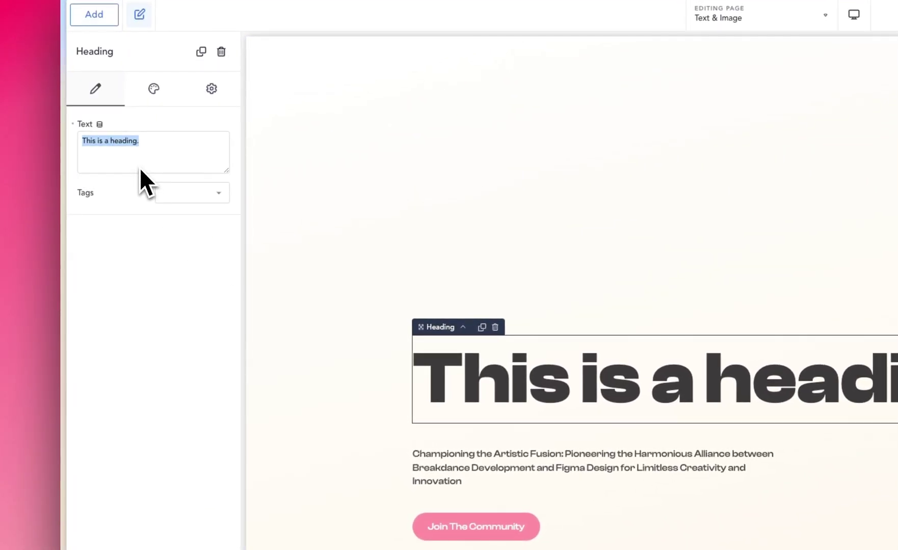
pyautogui.write('Bridging')
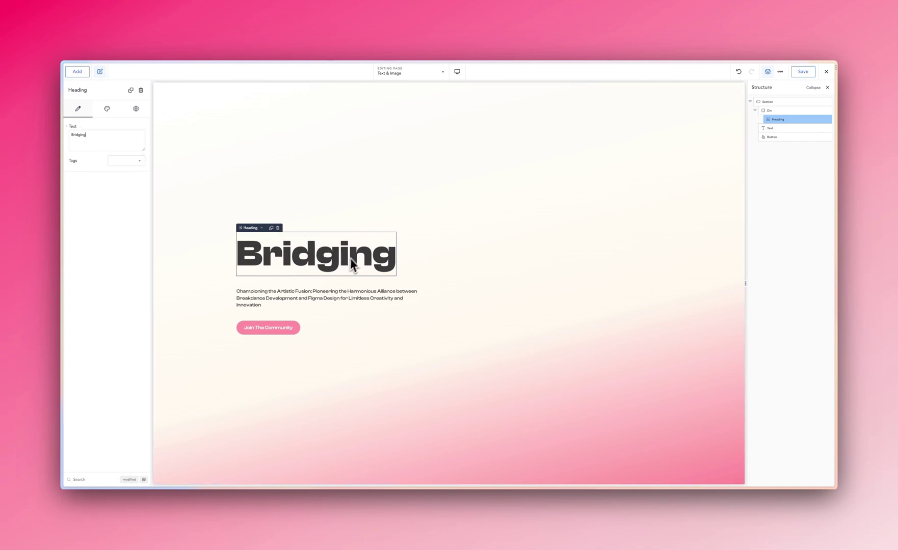
# Set a custom, tighter line height for the "Bridging" heading in its advanced typography settings.
pyautogui.click(107, 109)
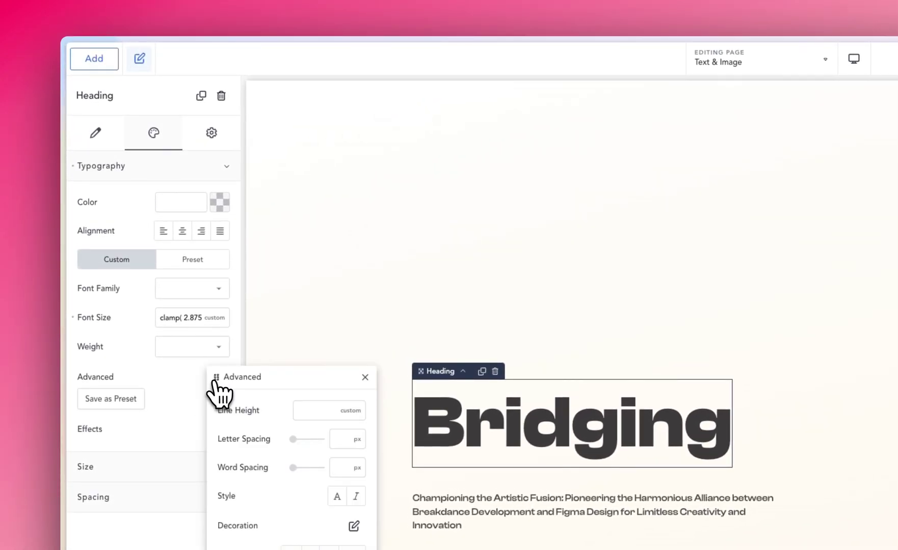
pyautogui.click(306, 410)
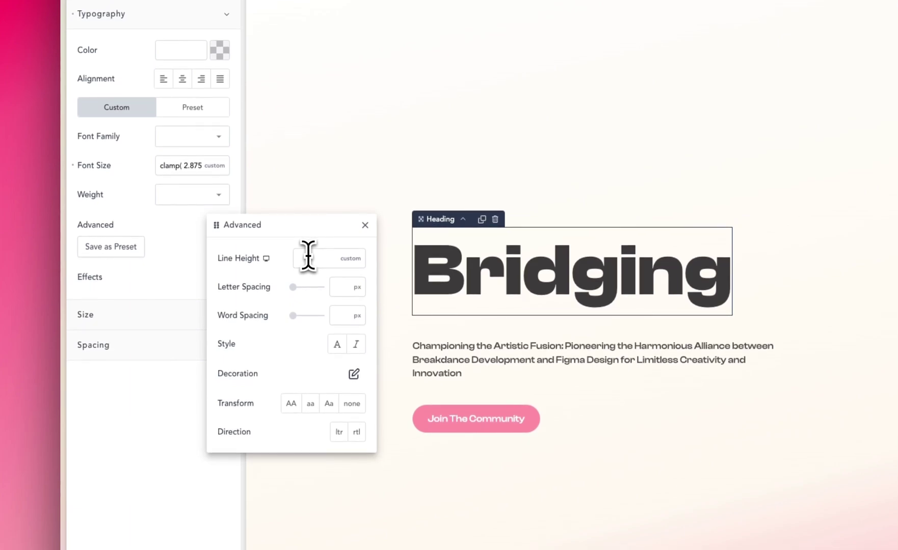
pyautogui.write('1.1')
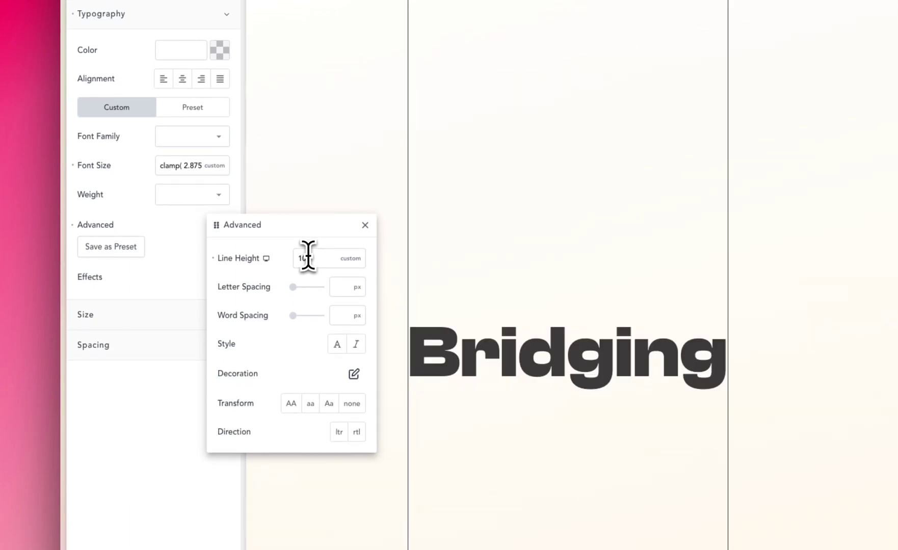
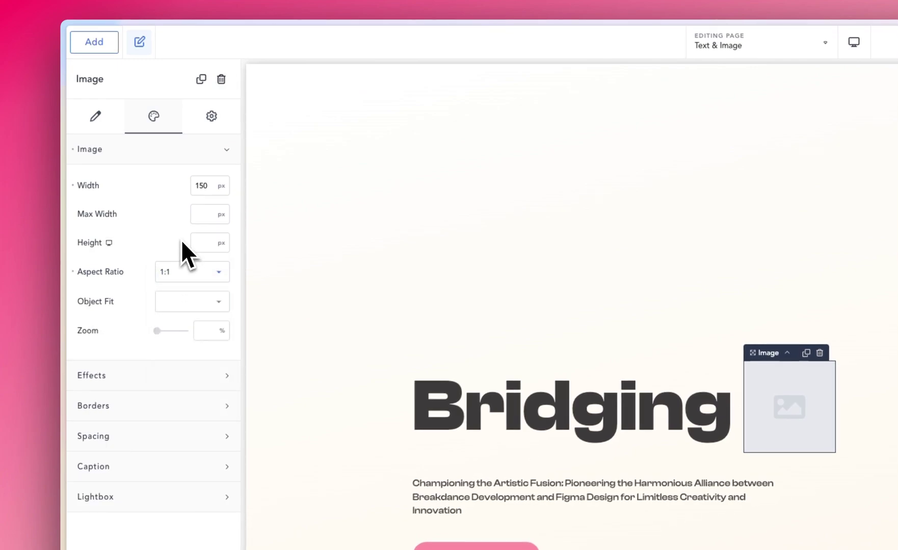
# Set the placeholder image's object fit to Cover and its aspect ratio to 1:1 after trying 4:3.
pyautogui.click(185, 284)
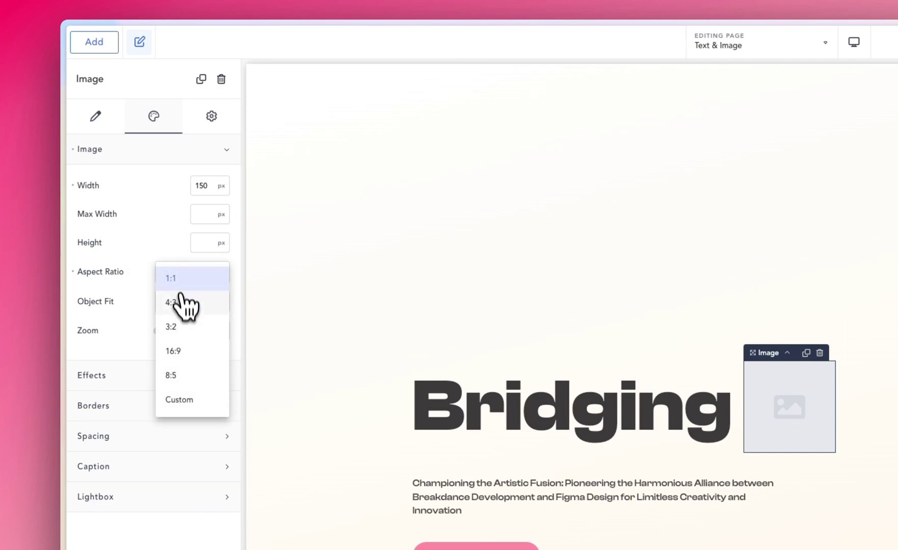
pyautogui.click(182, 308)
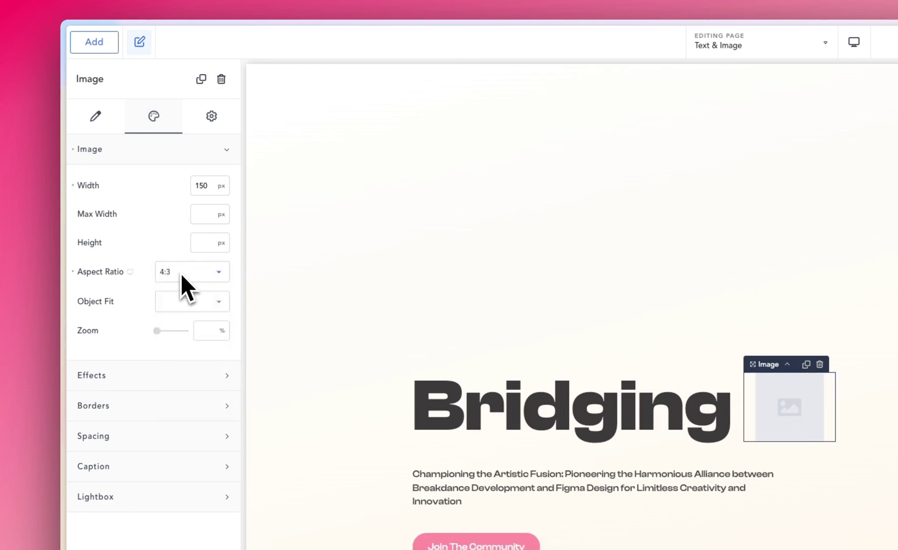
pyautogui.click(172, 306)
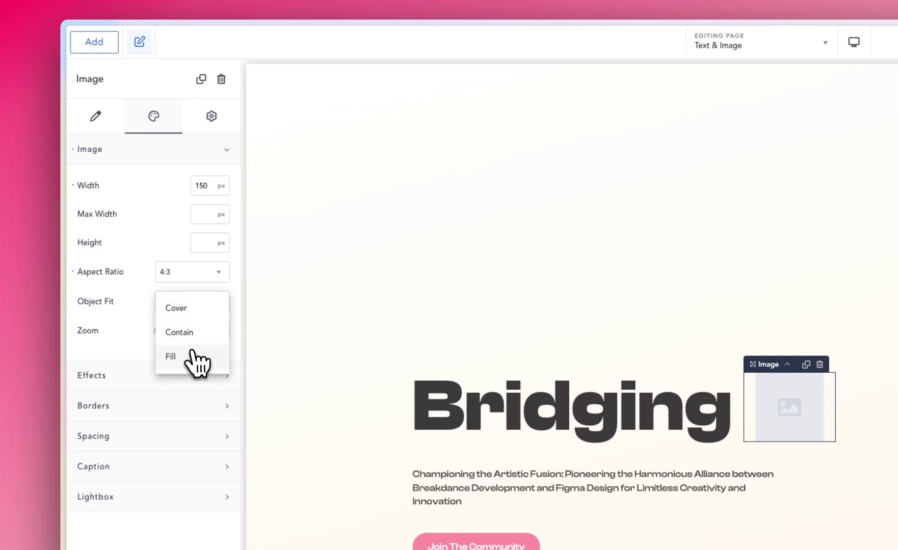
pyautogui.click(190, 309)
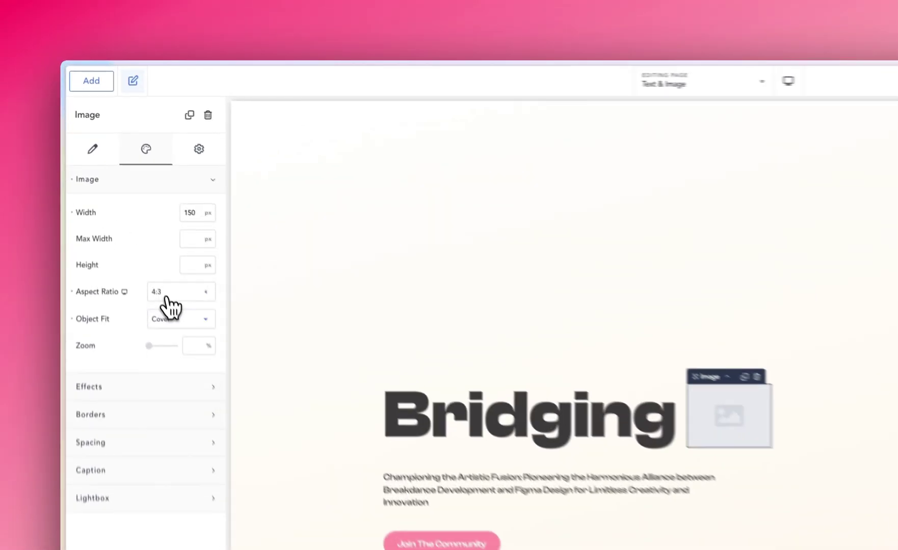
pyautogui.click(123, 187)
pyautogui.click(173, 322)
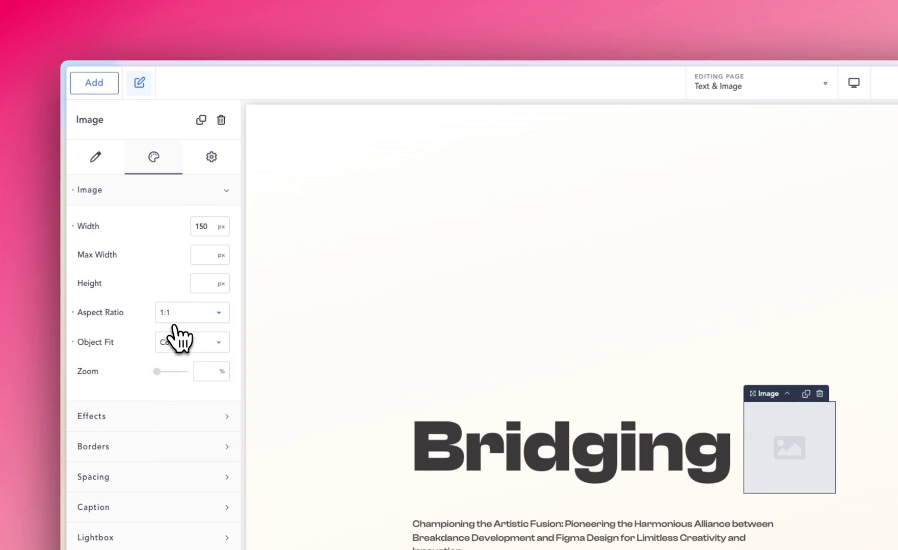
# Fill the image placeholder with the grey picture of floating spheres from the media library.
pyautogui.click(105, 172)
pyautogui.click(152, 243)
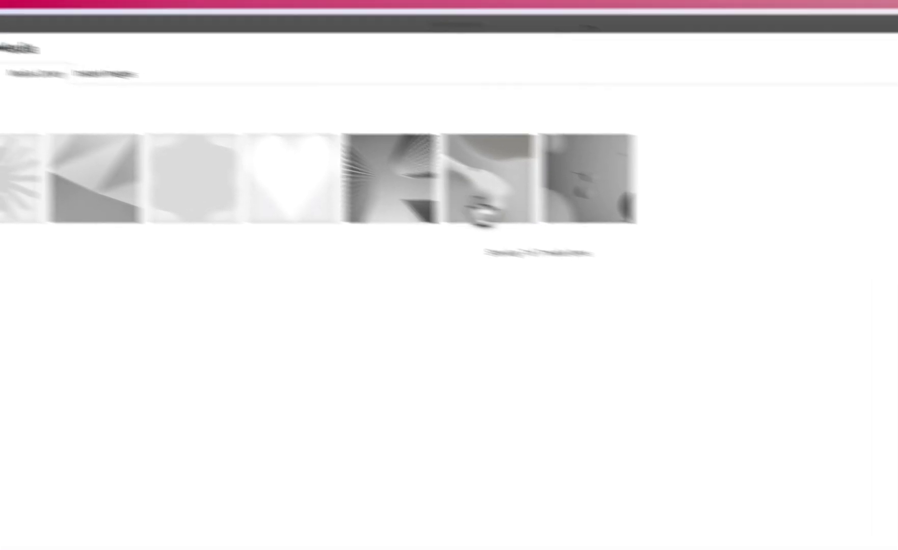
pyautogui.click(563, 203)
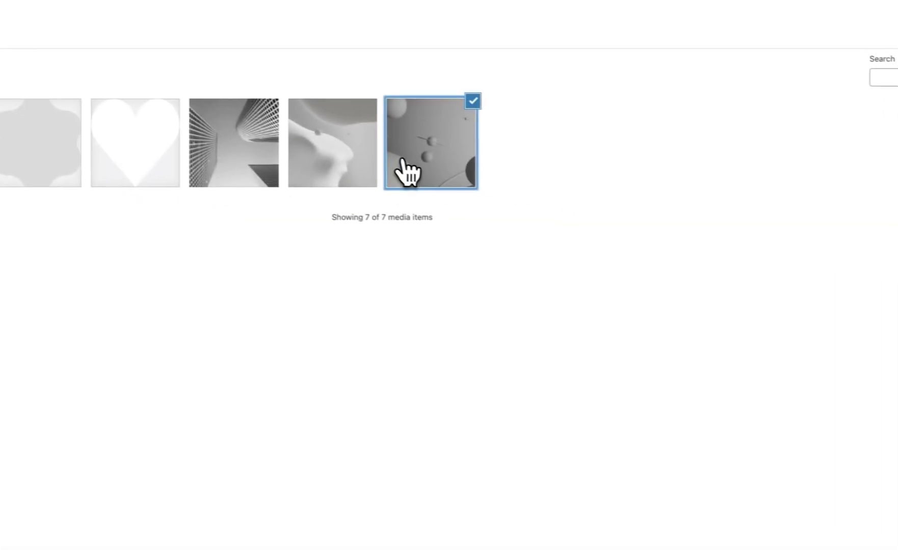
pyautogui.click(897, 549)
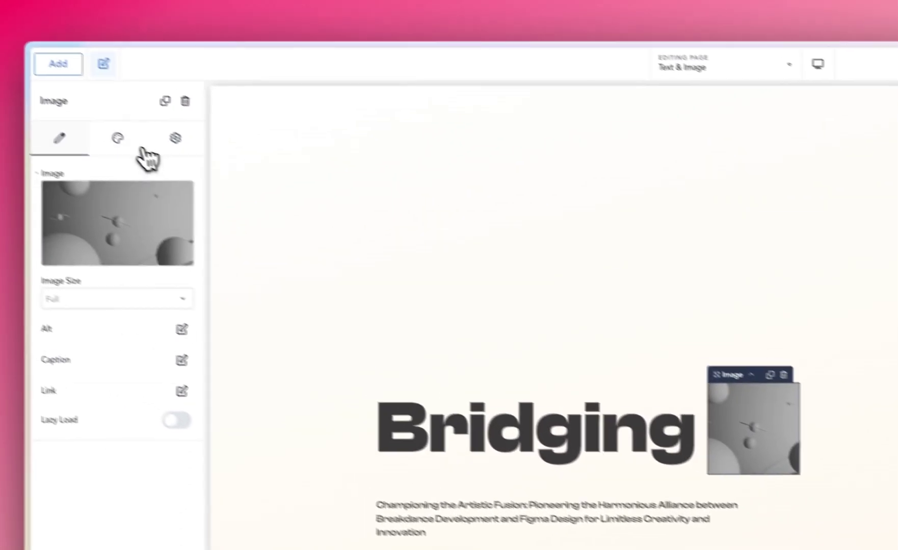
# Examine how the headline images are shaped on the live Text & Image page and return to the Breakdance editor.
pyautogui.click(146, 155)
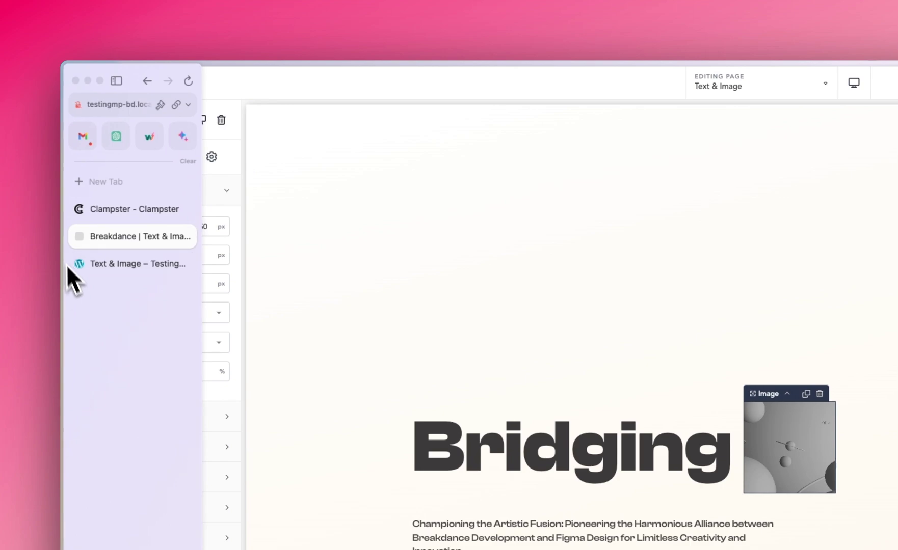
pyautogui.click(77, 264)
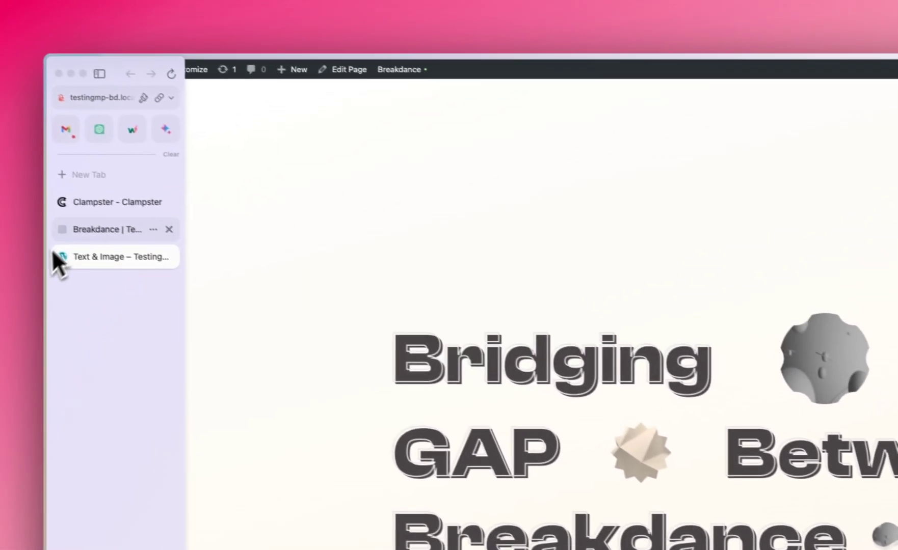
pyautogui.click(94, 238)
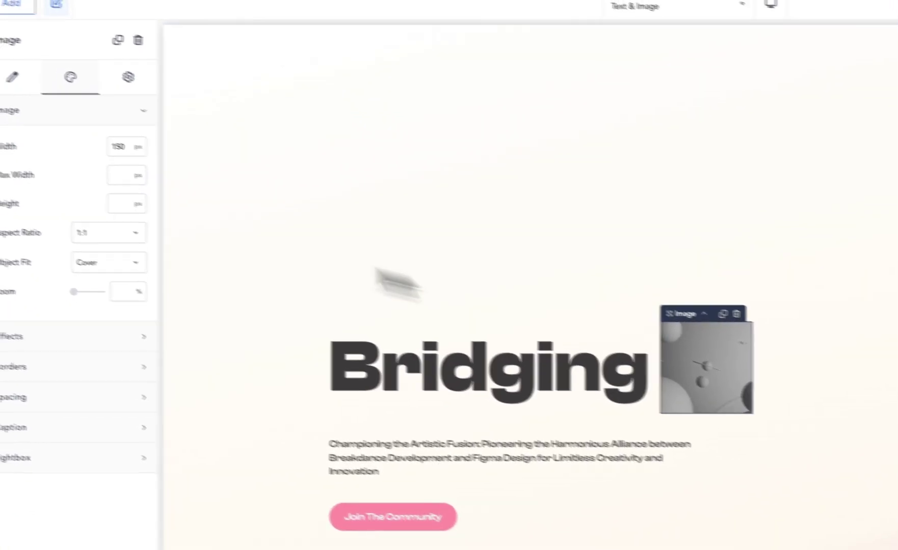
# Mask the spheres image with the Donut shape after trying the Tv shape.
pyautogui.click(92, 161)
pyautogui.click(132, 174)
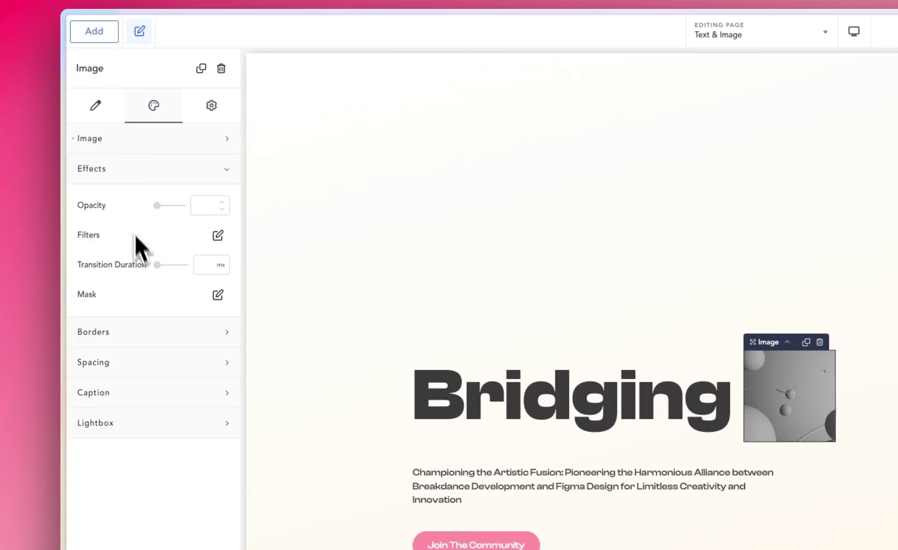
pyautogui.click(214, 296)
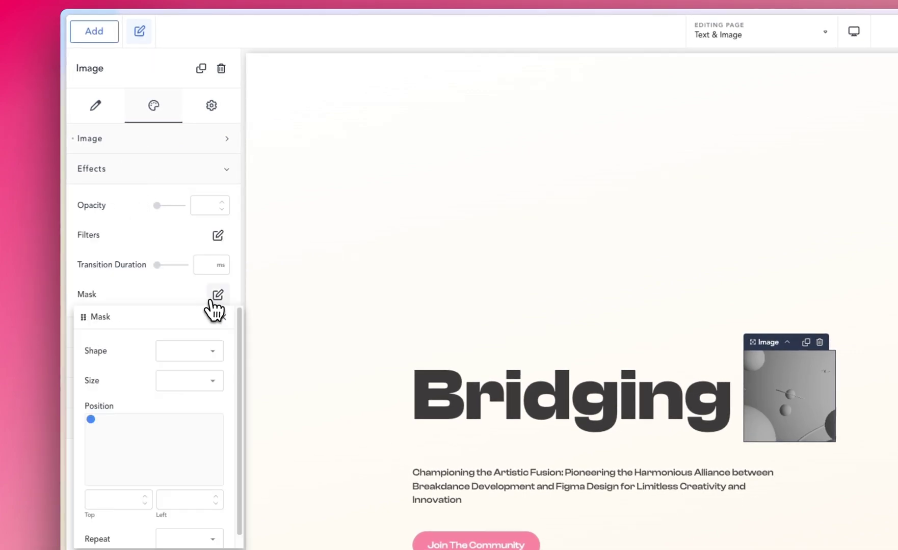
pyautogui.click(190, 353)
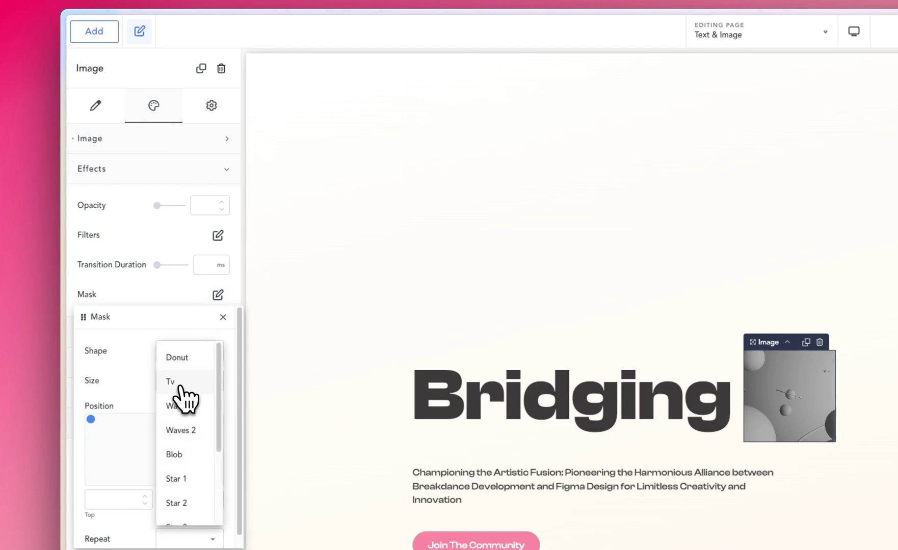
pyautogui.click(181, 387)
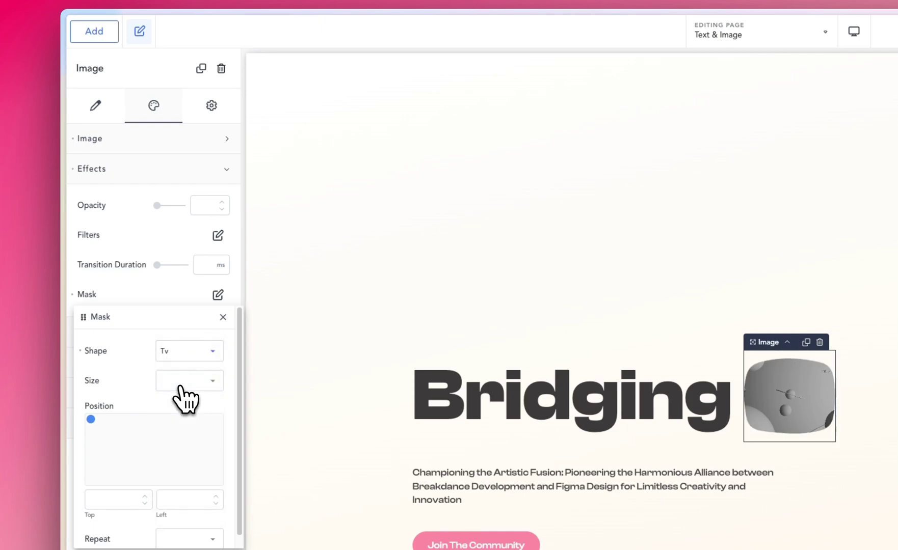
pyautogui.click(187, 354)
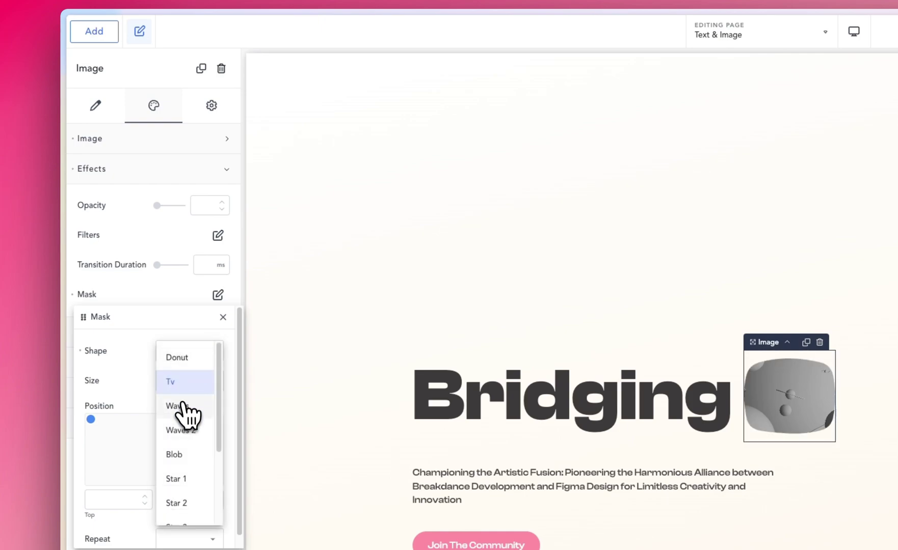
pyautogui.click(177, 359)
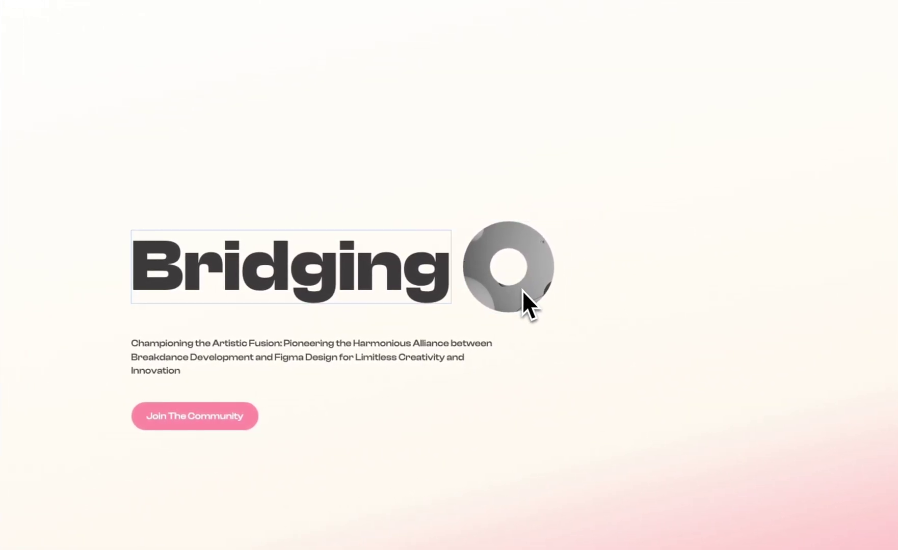
# Give the "Bridging" heading a text stroke 1 px wide.
pyautogui.click(420, 283)
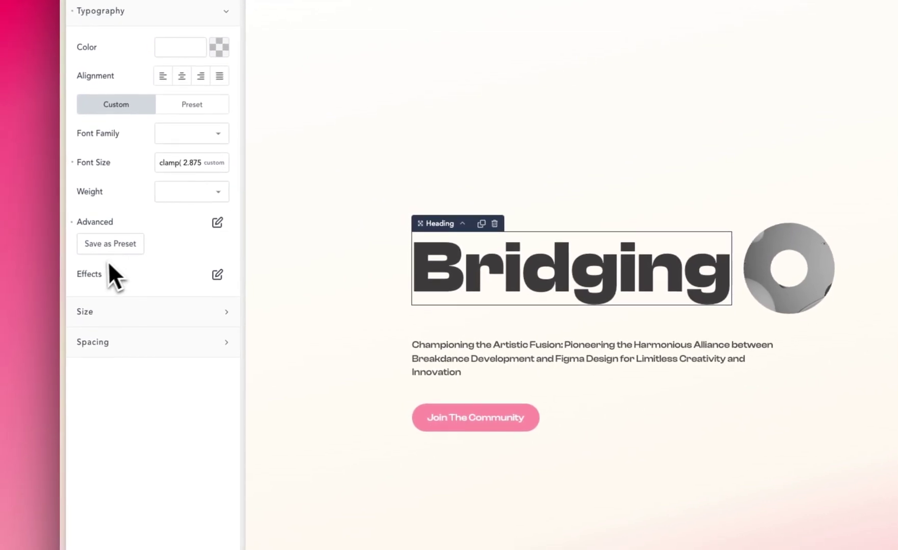
pyautogui.click(212, 280)
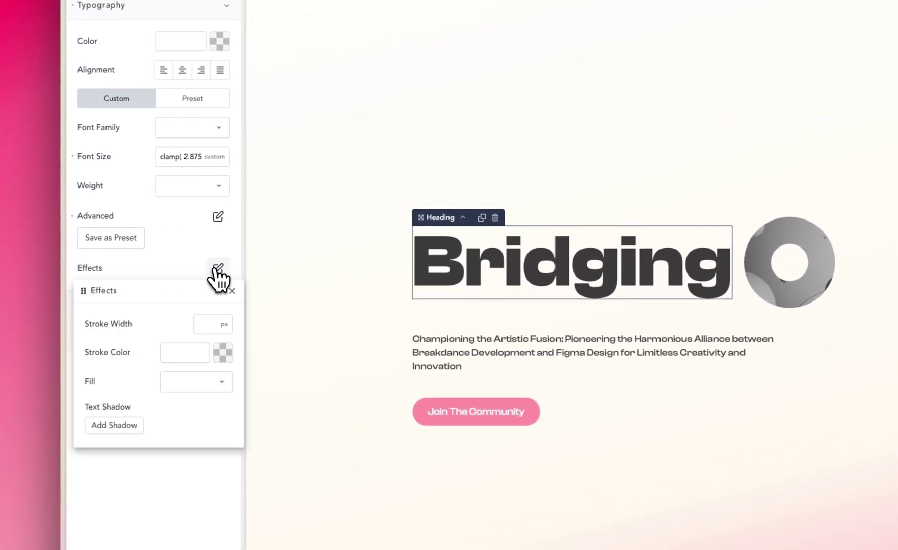
pyautogui.click(201, 325)
pyautogui.write('1')
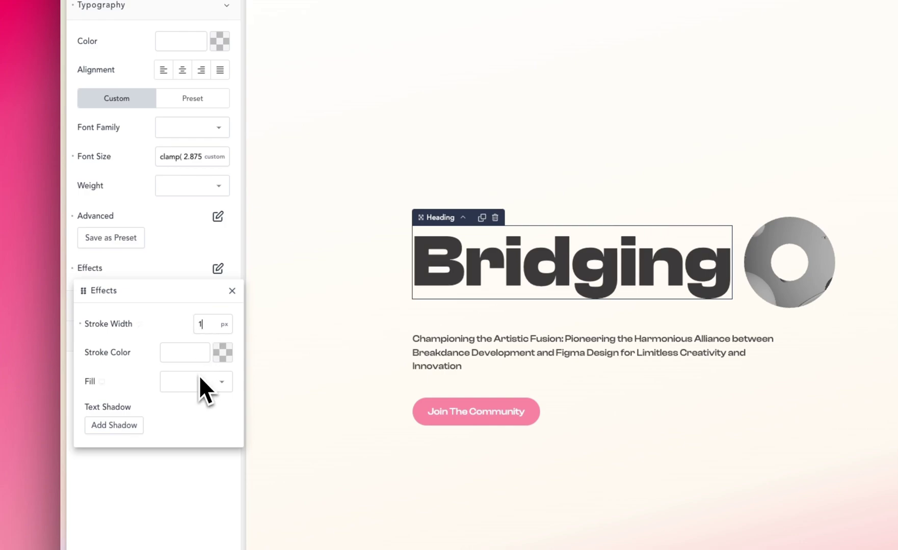
# Check the lettering outline on the live page and set the heading's stroke color to #F5F5F5.
pyautogui.click(223, 353)
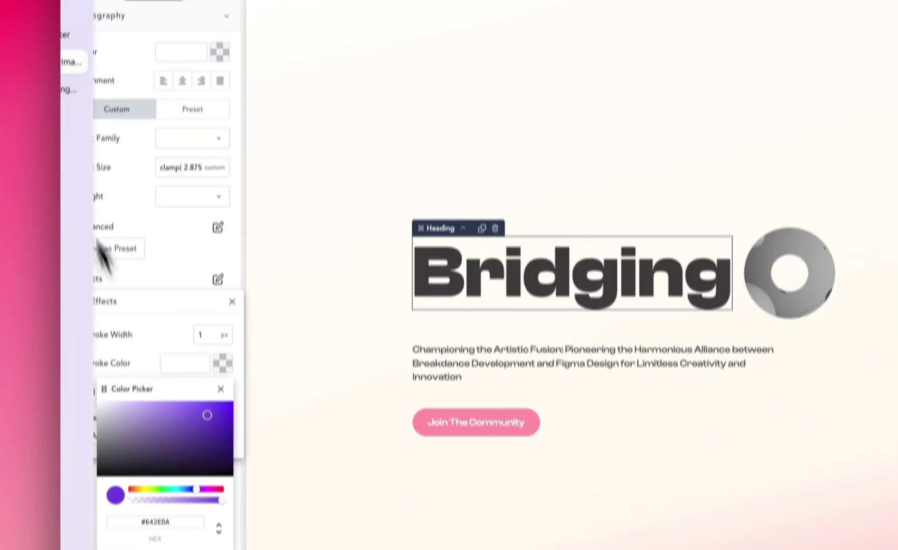
pyautogui.click(124, 151)
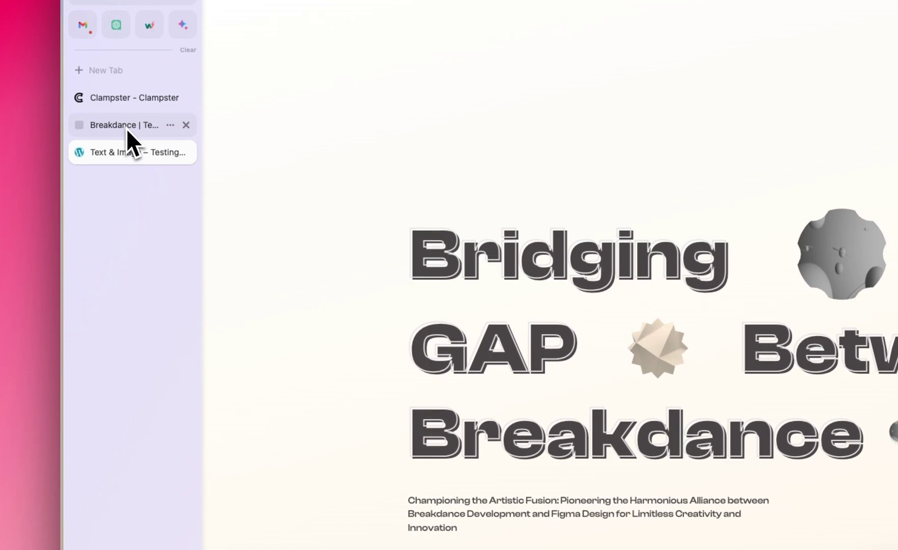
pyautogui.click(125, 128)
pyautogui.click(147, 498)
pyautogui.moveTo(146, 294)
pyautogui.mouseDown()
pyautogui.moveTo(86, 275)
pyautogui.moveTo(87, 260)
pyautogui.mouseUp()
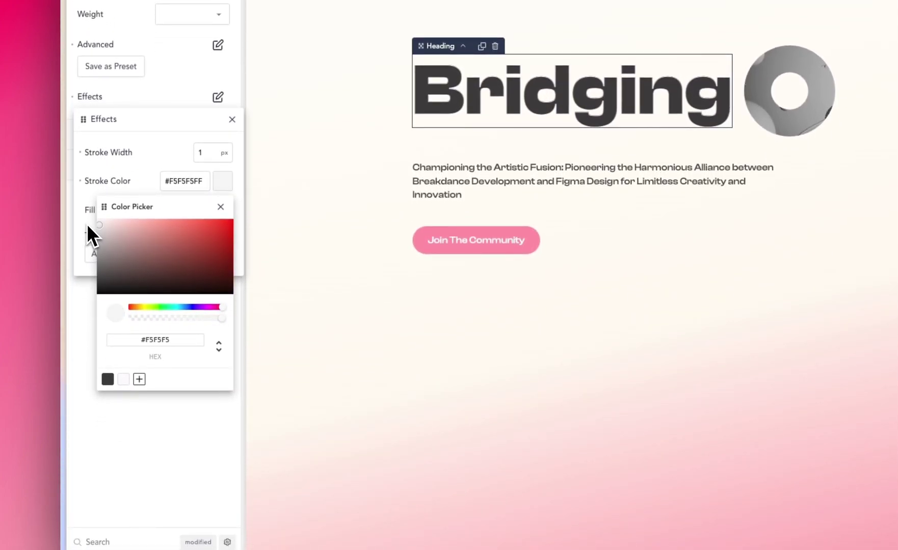
pyautogui.click(131, 167)
# Make the heading's fill transparent and add a text shadow with X 5, Y 5 and blur 0.
pyautogui.click(179, 212)
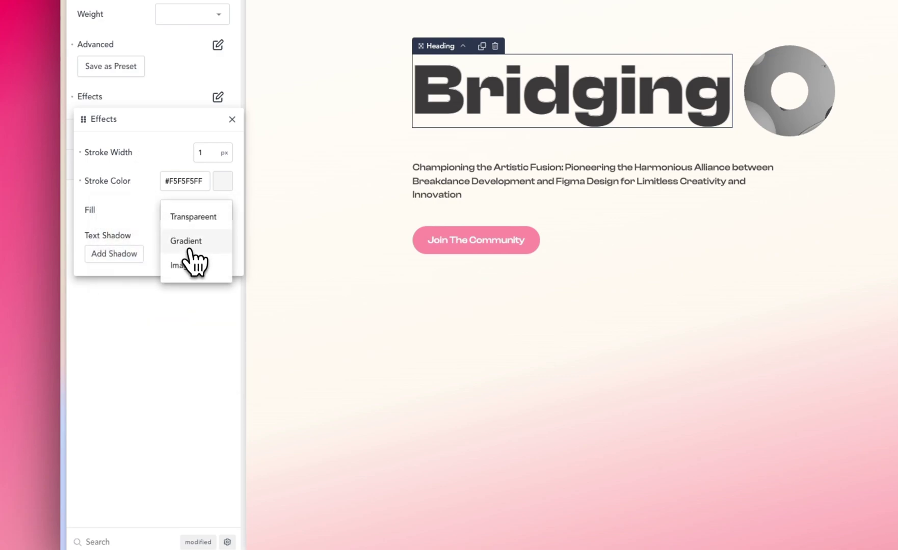
pyautogui.click(188, 218)
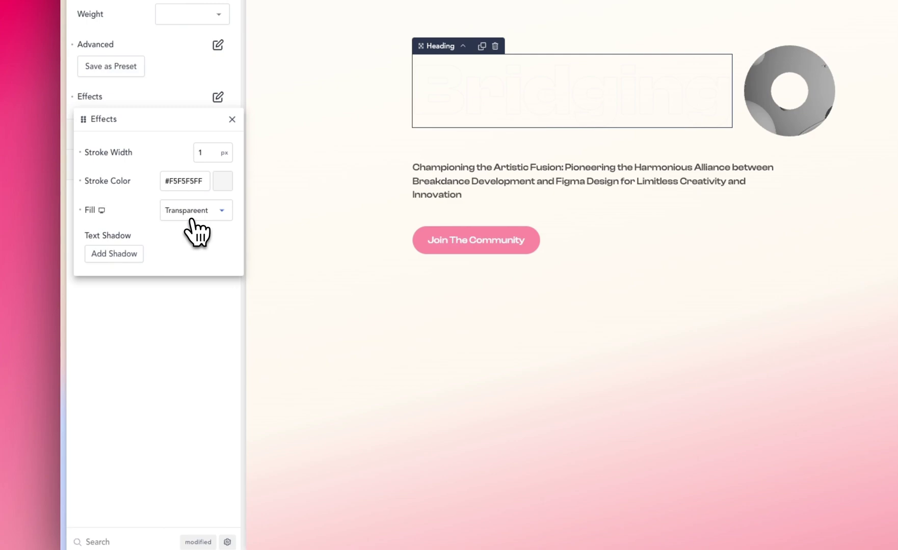
pyautogui.click(115, 254)
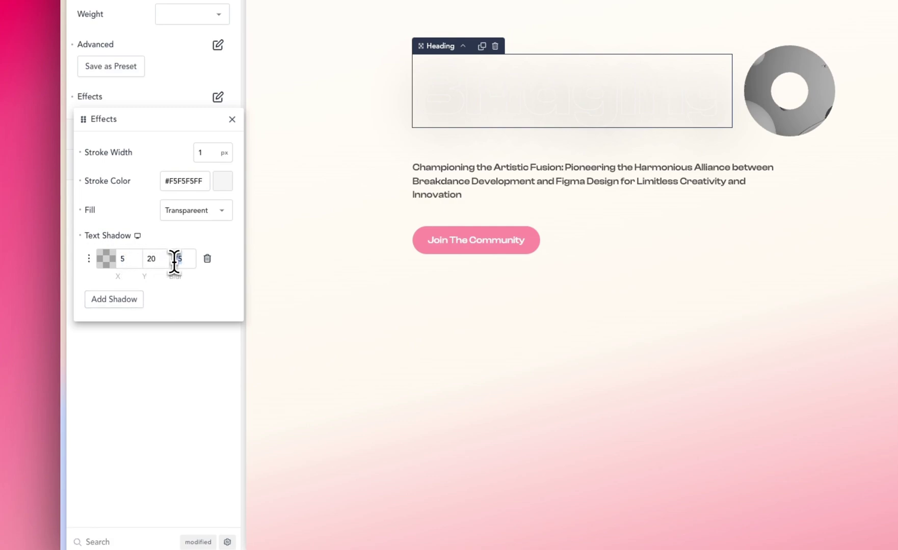
pyautogui.press('BackSpace')
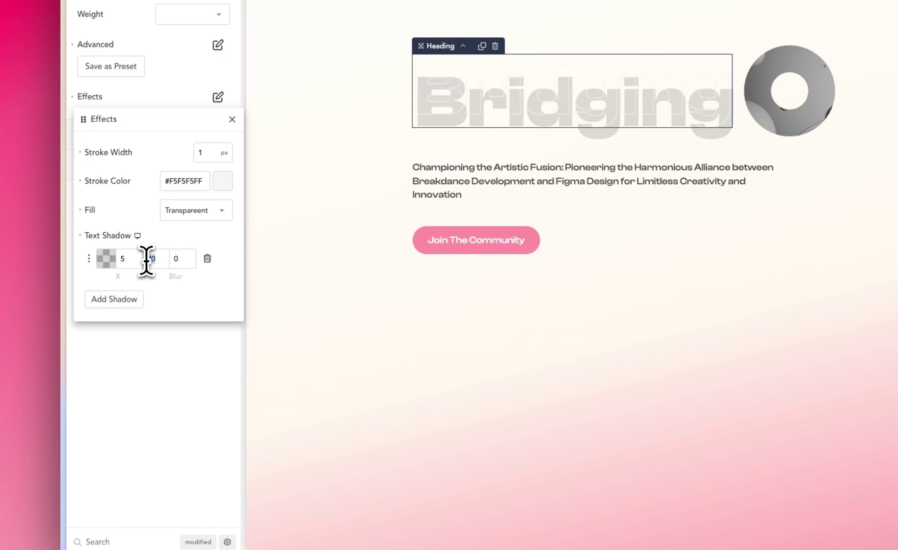
pyautogui.write('1')
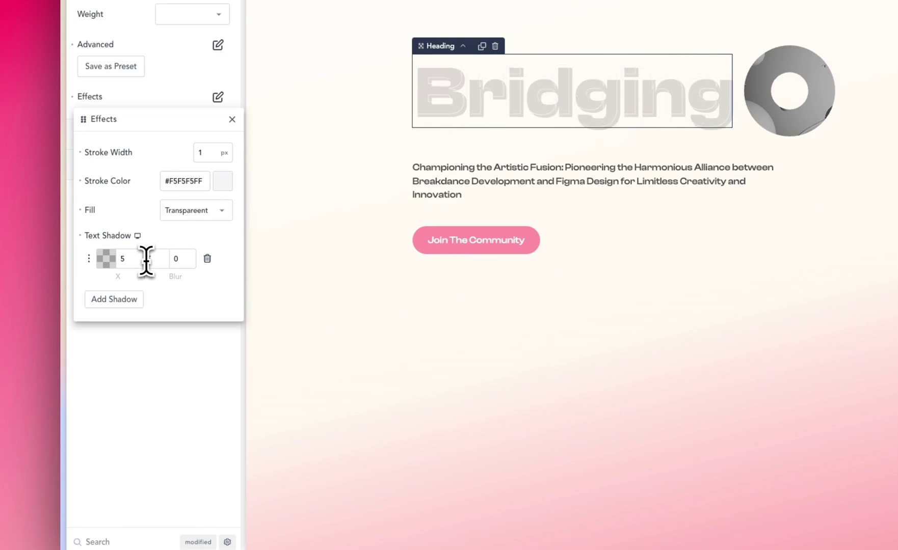
# Set the heading's text shadow color to a dark grey at full opacity.
pyautogui.click(107, 258)
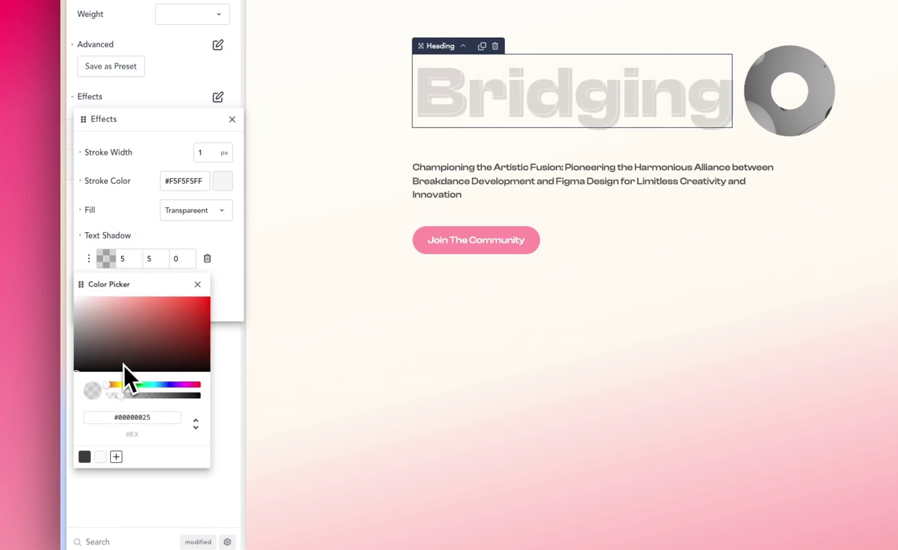
pyautogui.click(84, 368)
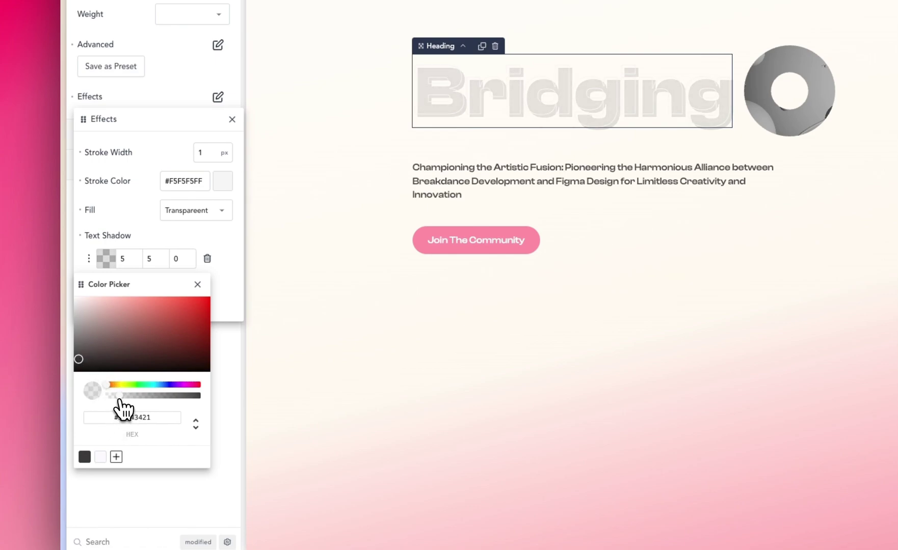
pyautogui.moveTo(120, 396); pyautogui.dragTo(208, 396)
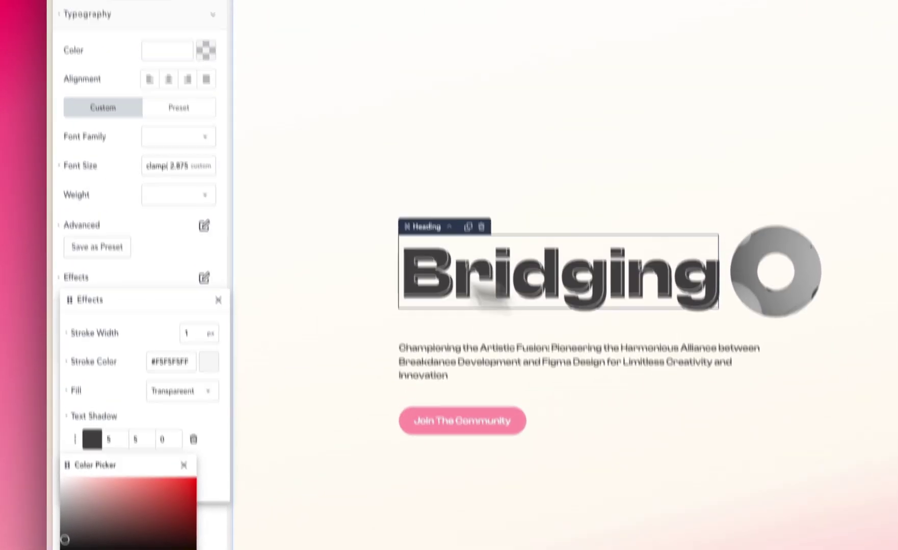
# Duplicate the "Bridging" heading, place the copy after the ring image, and change its text to "The".
pyautogui.moveTo(74, 30)
pyautogui.click(125, 190)
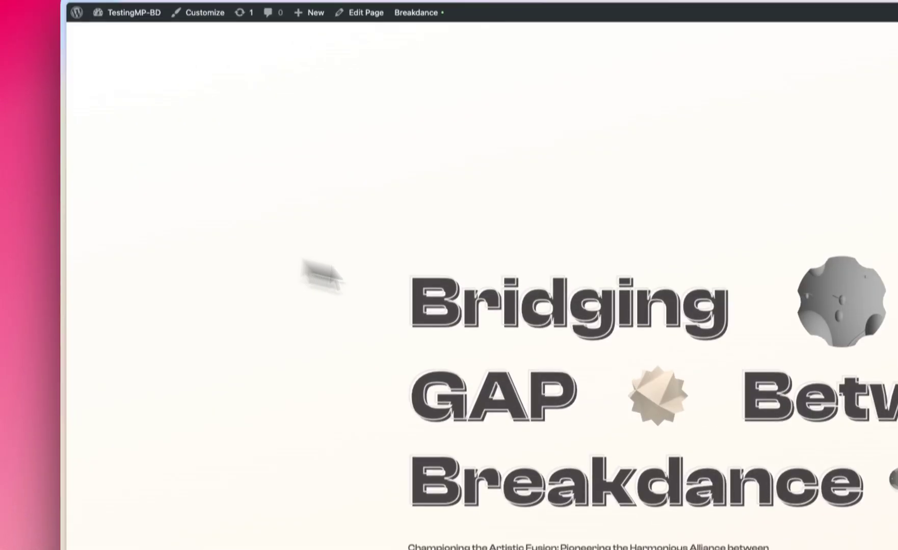
pyautogui.moveTo(89, 247)
pyautogui.click(127, 197)
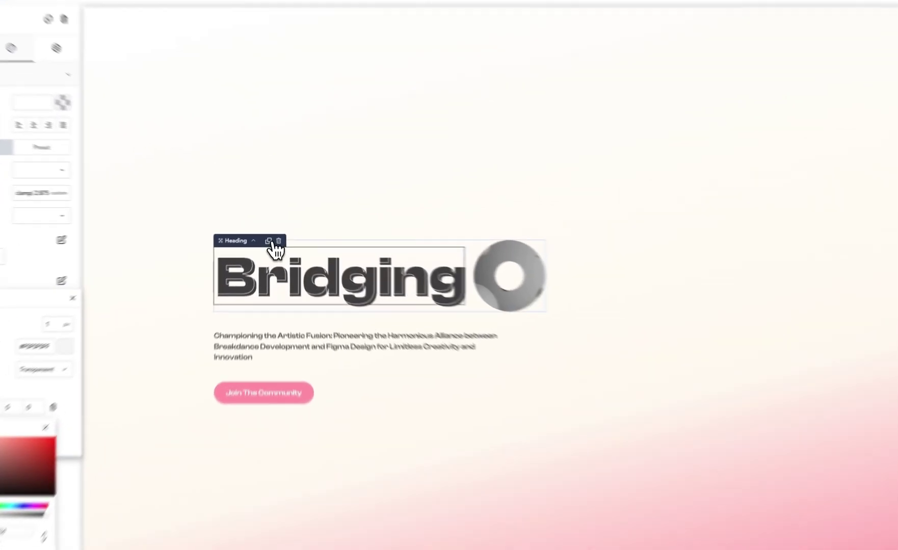
pyautogui.click(272, 232)
pyautogui.moveTo(417, 233); pyautogui.dragTo(418, 232)
pyautogui.moveTo(559, 251); pyautogui.dragTo(897, 278)
pyautogui.doubleClick(794, 306)
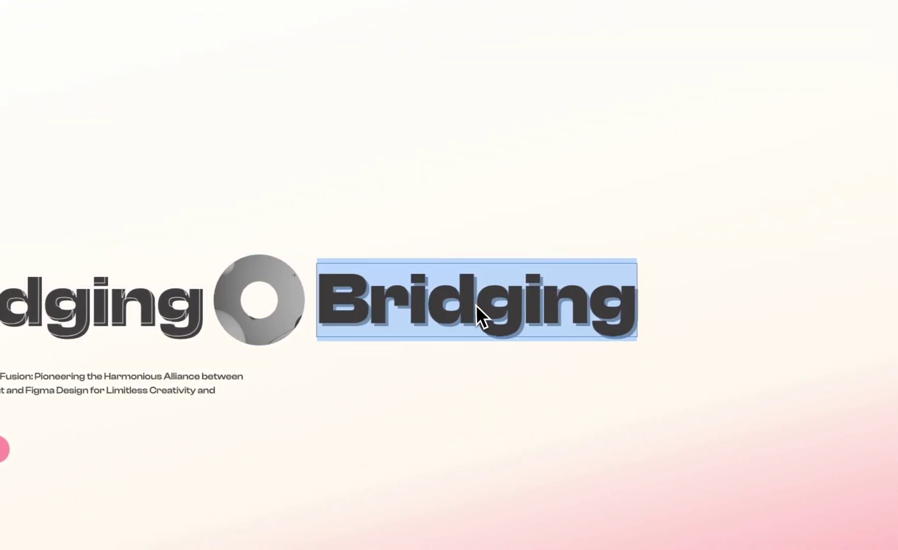
pyautogui.write('The')
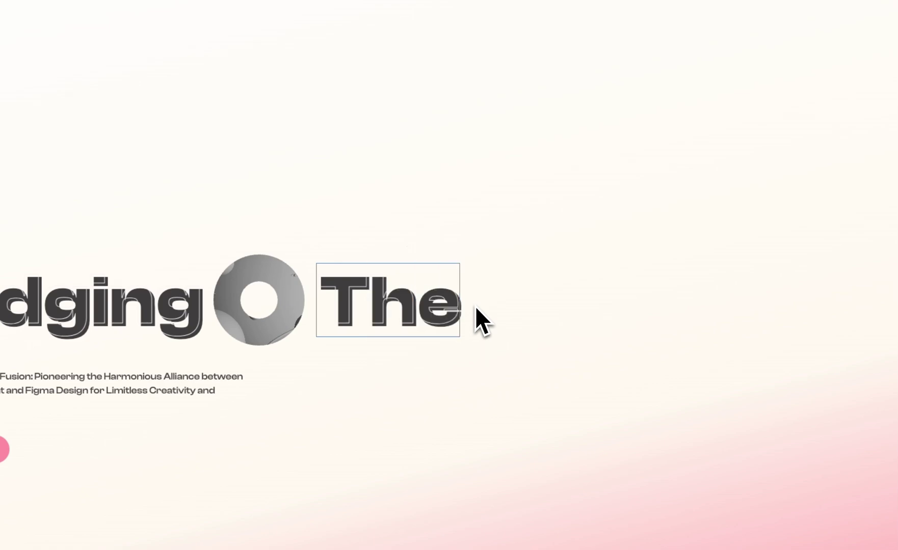
# Duplicate the ring image, place the copy after "The", and choose the smooth white flowing shape picture from the media library for it.
pyautogui.click(291, 311)
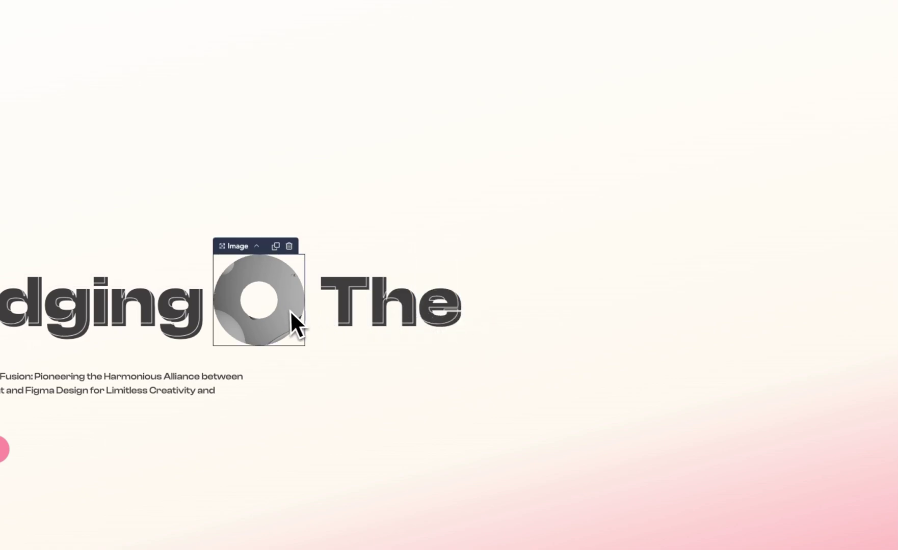
pyautogui.click(276, 247)
pyautogui.moveTo(343, 249); pyautogui.dragTo(554, 286)
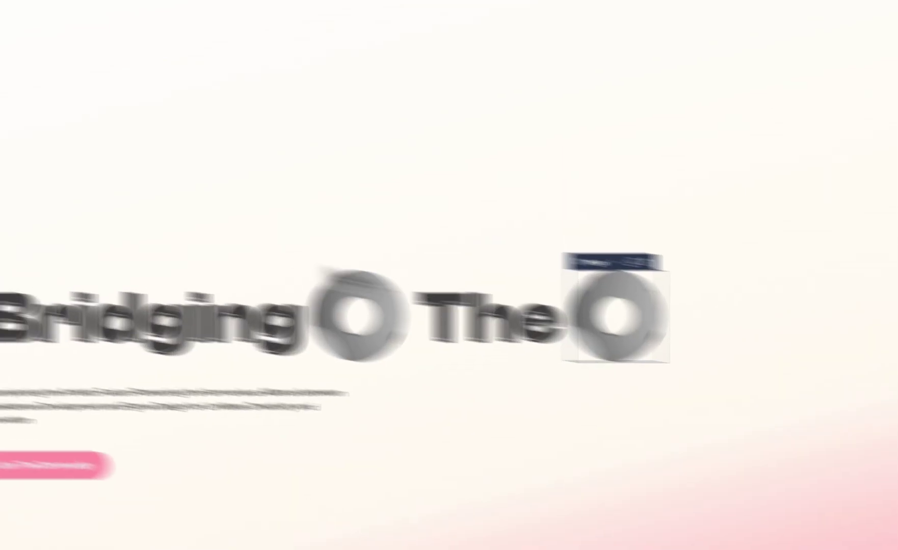
pyautogui.click(148, 248)
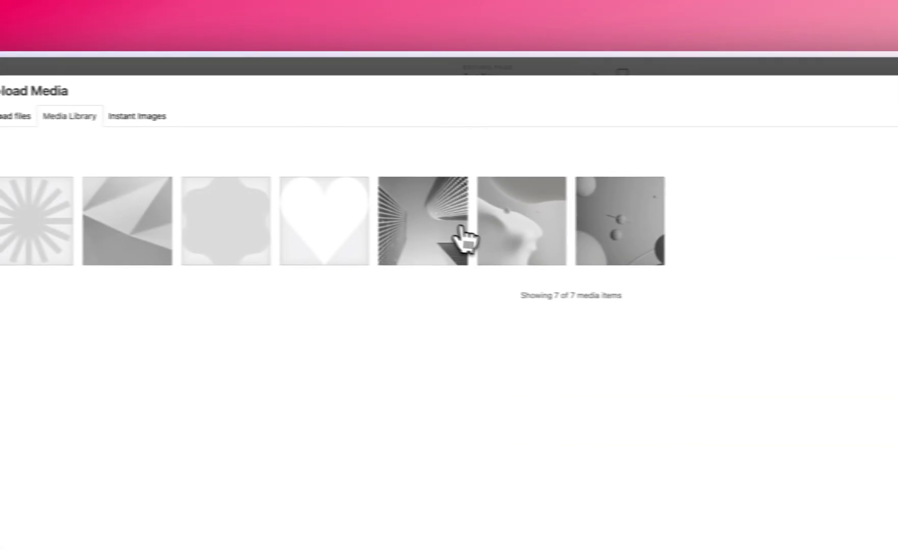
pyautogui.click(509, 242)
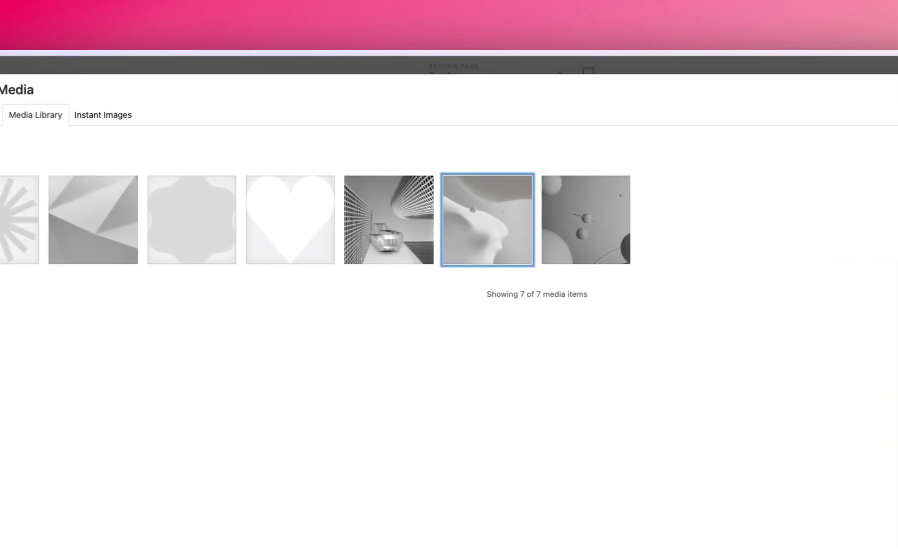
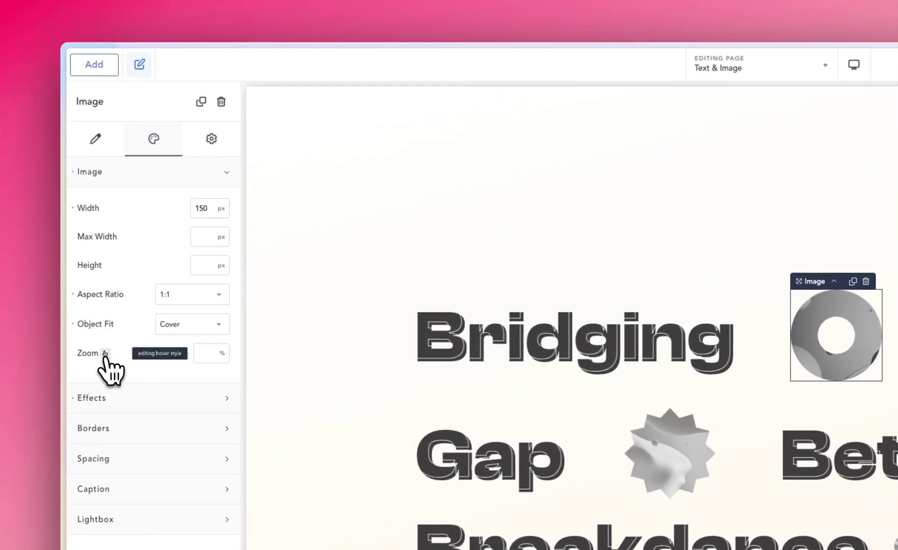
# Give the ring image a hover zoom of 29% and open its effects settings.
pyautogui.click(105, 355)
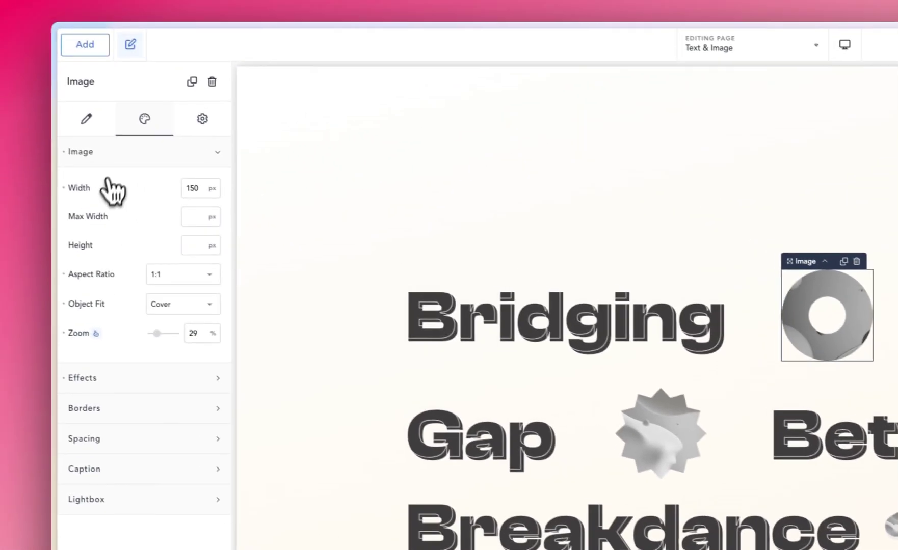
pyautogui.click(21, 76)
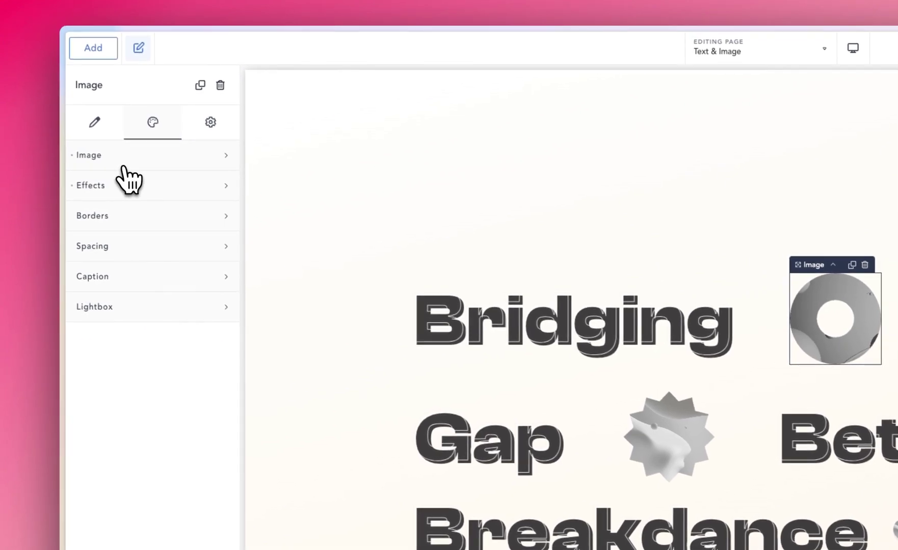
pyautogui.click(126, 187)
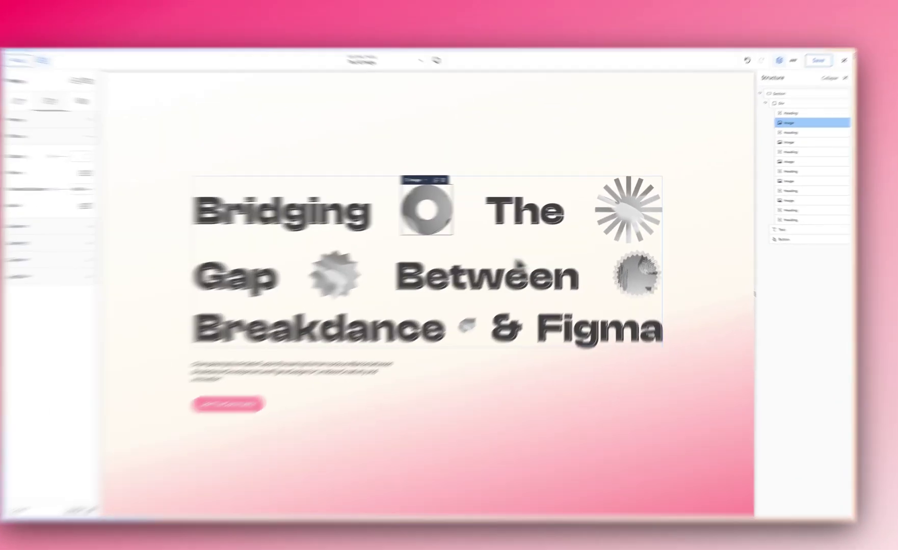
# Give the starburst image after "The" a hover zoom of 37% and a transition duration of 300 ms.
pyautogui.click(632, 219)
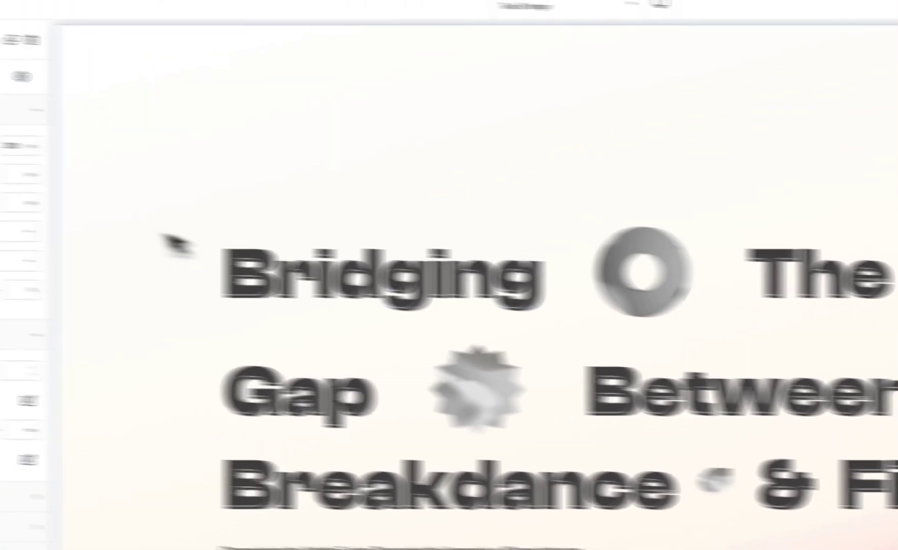
pyautogui.click(168, 122)
pyautogui.click(162, 162)
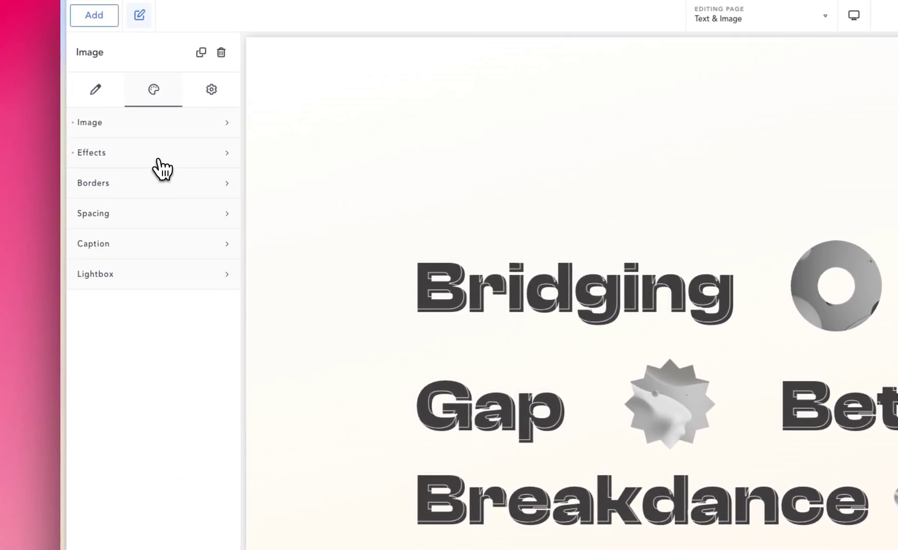
pyautogui.click(158, 125)
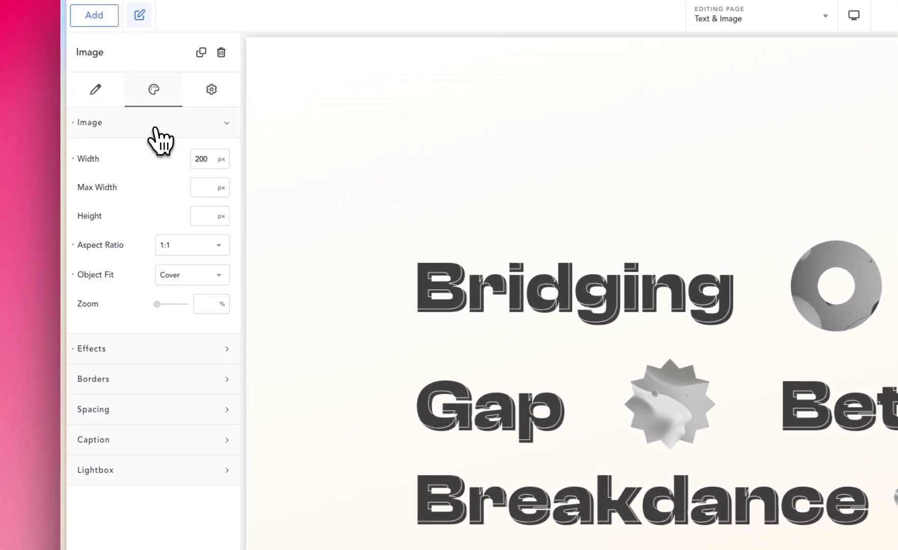
pyautogui.click(154, 128)
pyautogui.click(155, 130)
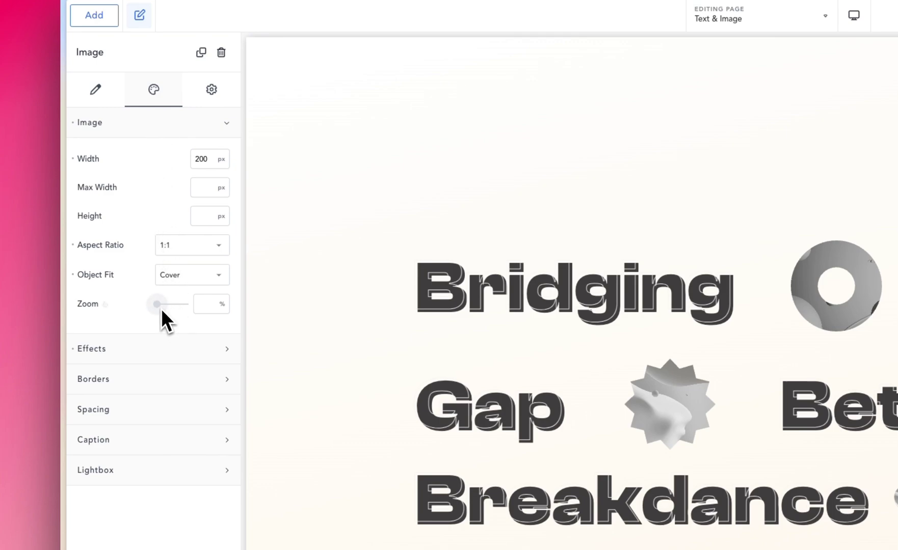
pyautogui.moveTo(161, 309); pyautogui.dragTo(137, 307)
pyautogui.click(74, 304)
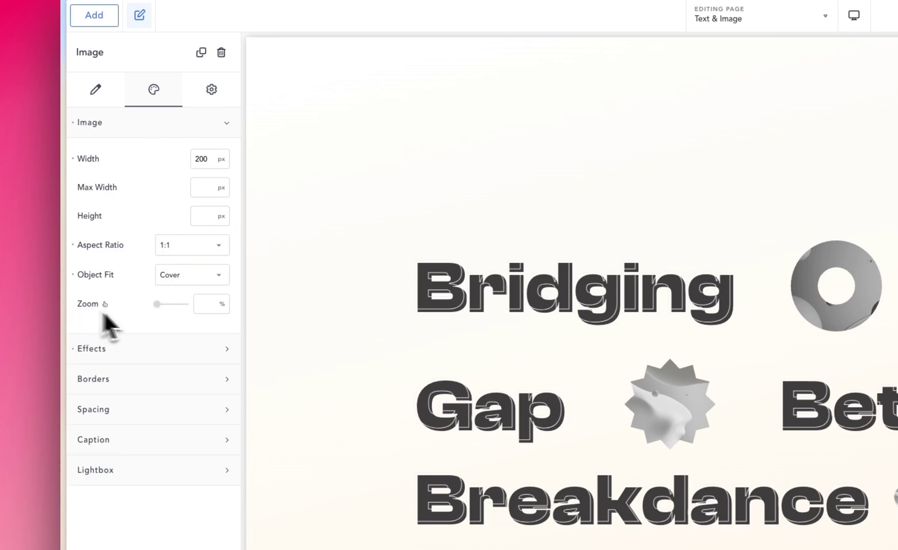
pyautogui.moveTo(159, 306); pyautogui.dragTo(169, 308)
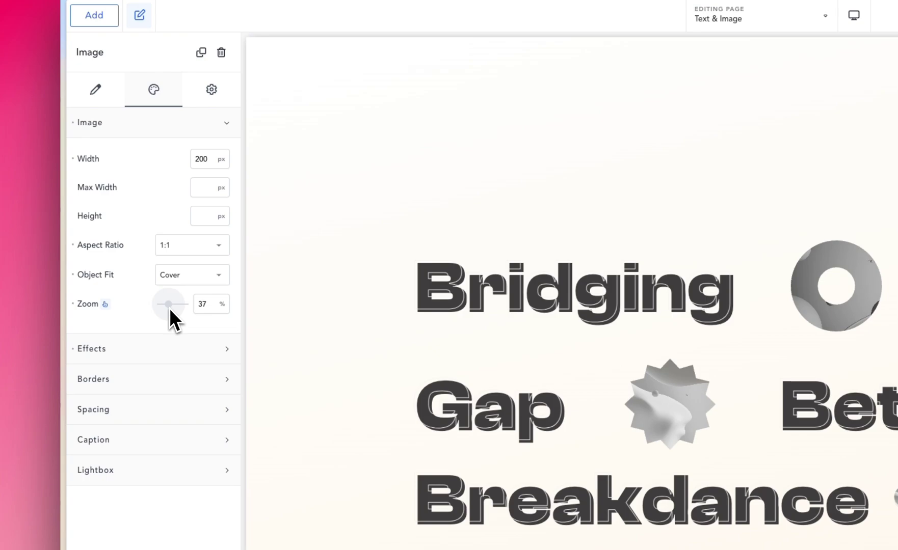
pyautogui.click(152, 349)
pyautogui.click(210, 441)
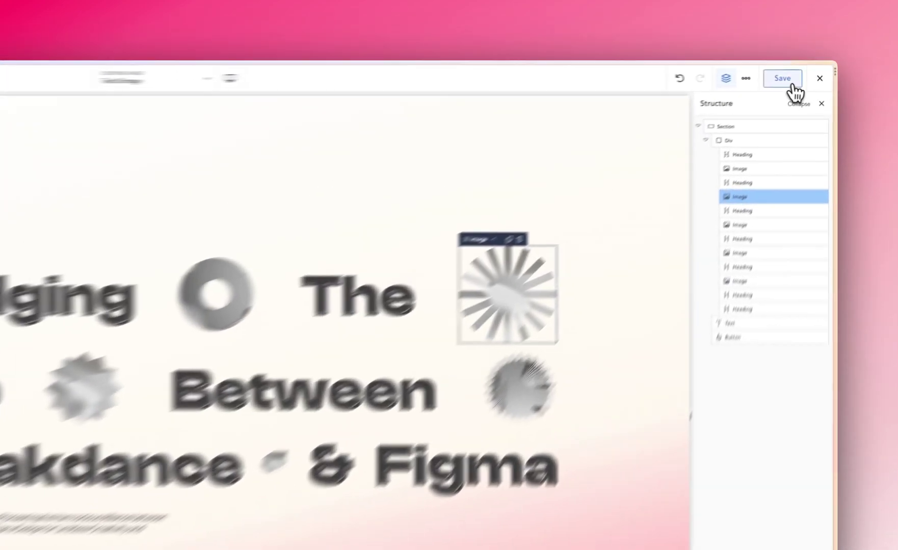
# Save the page and switch the editor to the Tablet Landscape breakpoint.
pyautogui.click(803, 72)
pyautogui.click(104, 82)
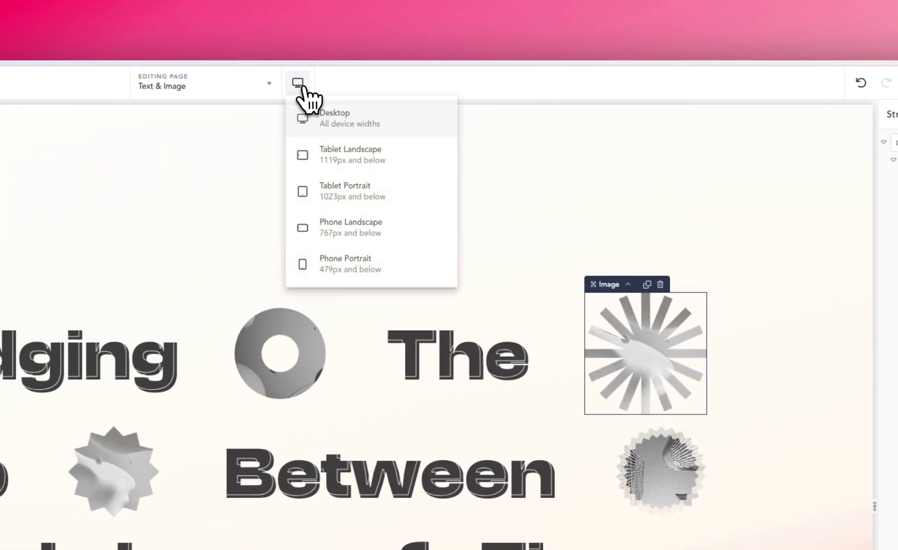
pyautogui.click(186, 160)
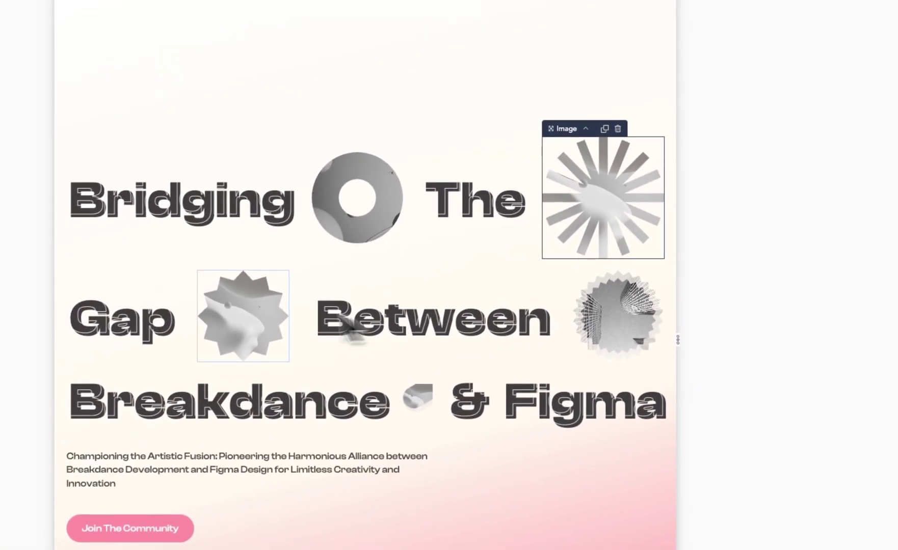
# For the Tablet Landscape layout, reduce the ring image's width and set the starburst image's width to 120 px.
pyautogui.click(356, 192)
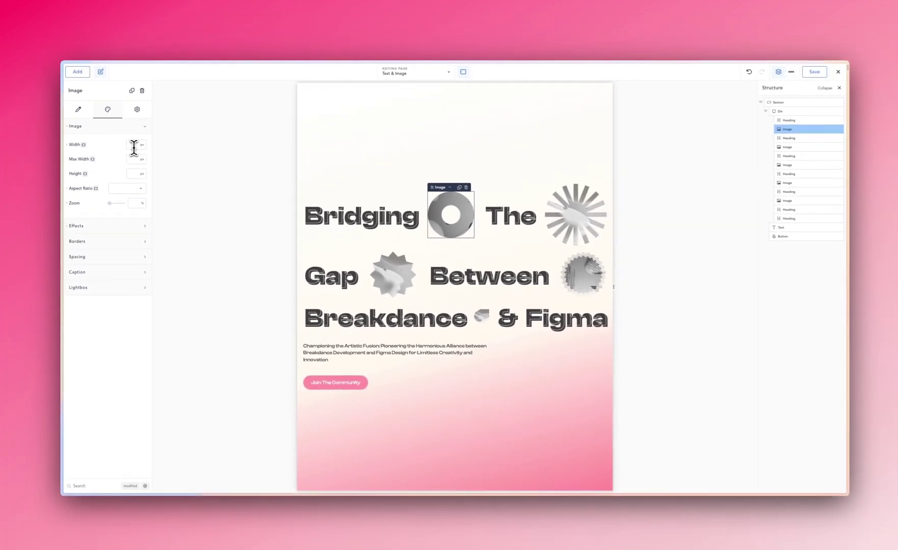
pyautogui.write('60')
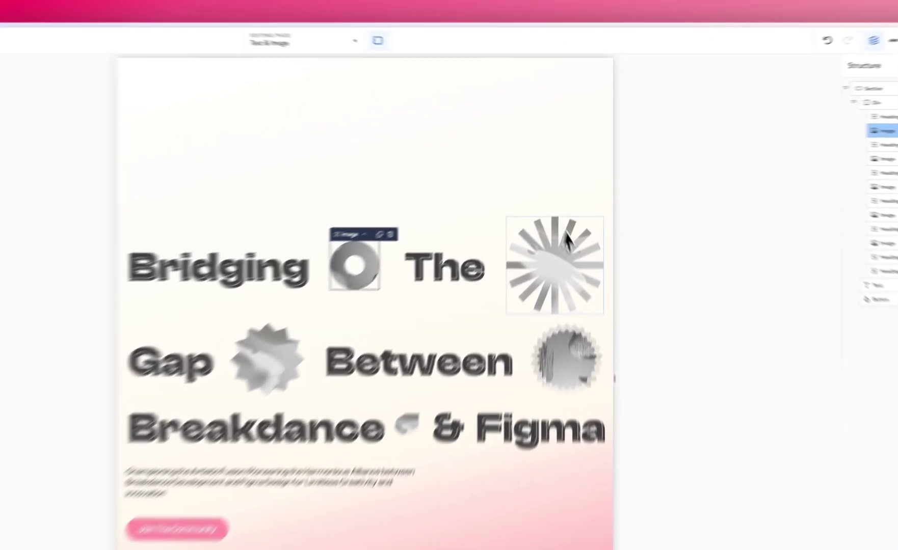
pyautogui.click(558, 200)
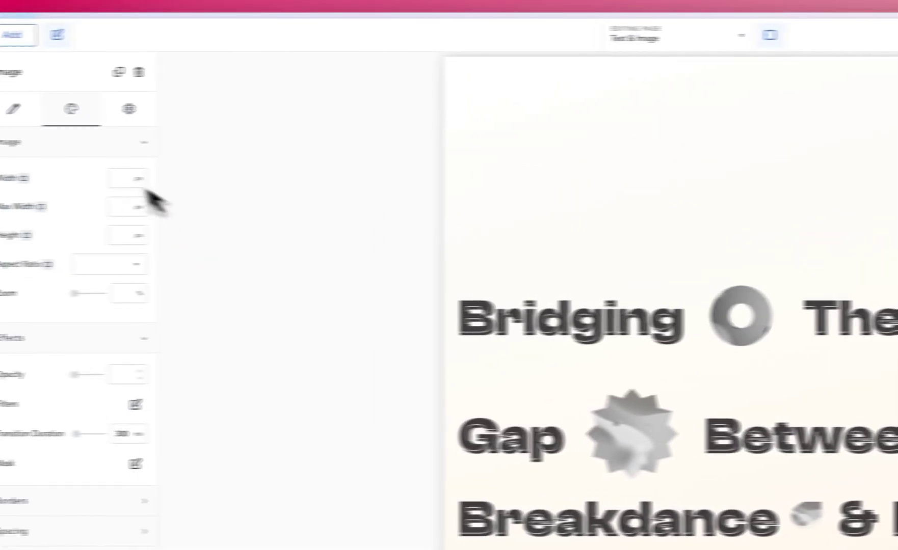
pyautogui.click(133, 144)
pyautogui.write('120')
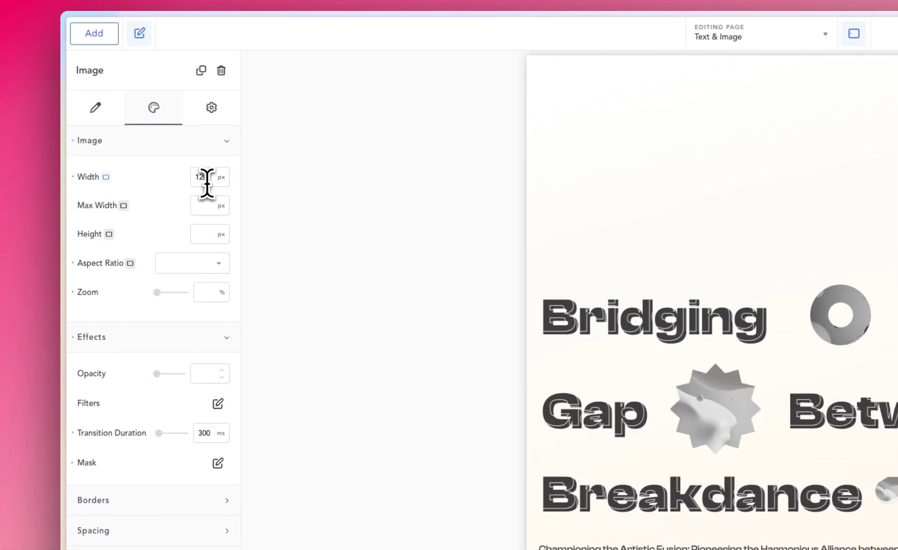
# Shrink the spiky image after "Gap" to the ring's width and set the badge image after "Between" to 100 px wide.
pyautogui.click(699, 440)
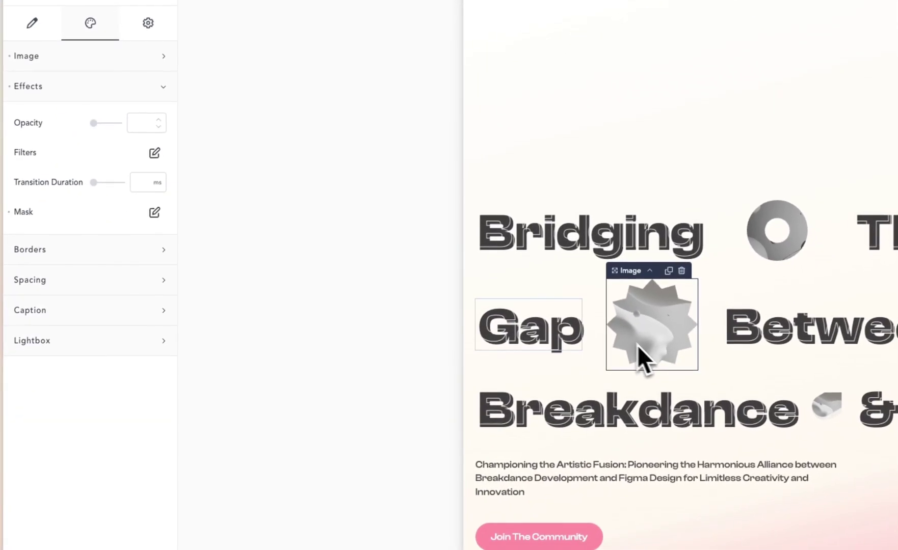
pyautogui.click(173, 112)
pyautogui.click(175, 158)
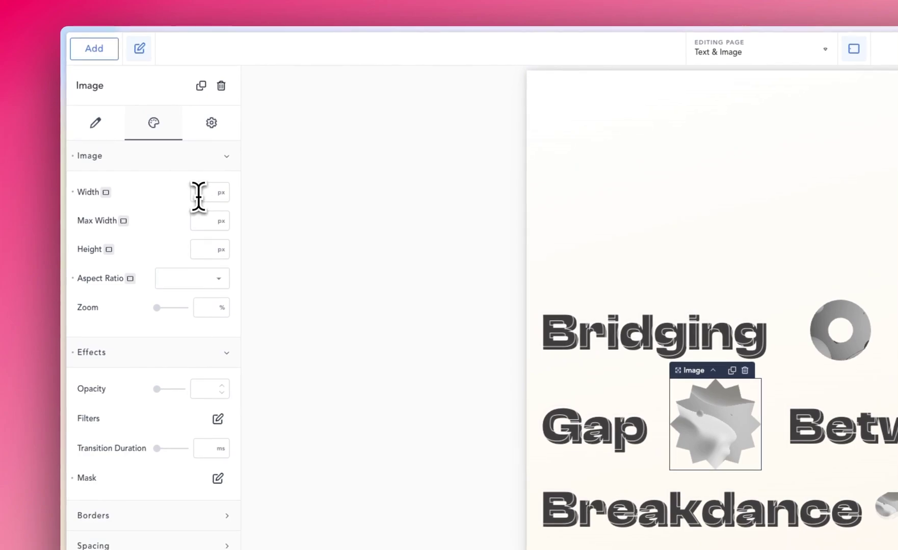
pyautogui.write('120')
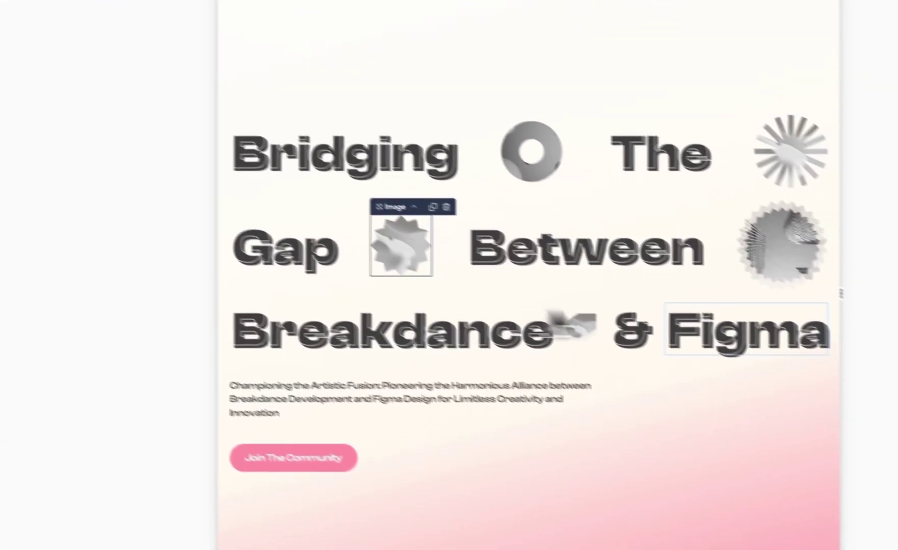
pyautogui.click(633, 311)
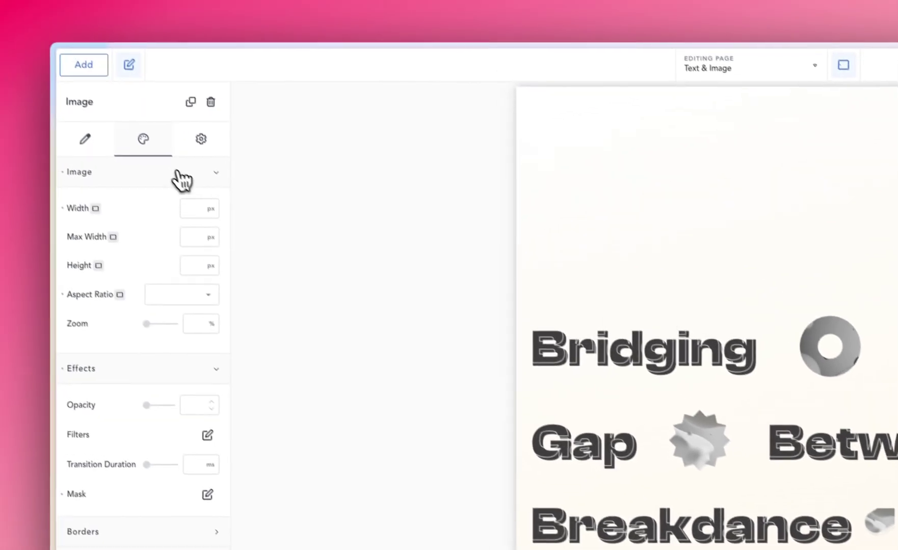
pyautogui.click(201, 219)
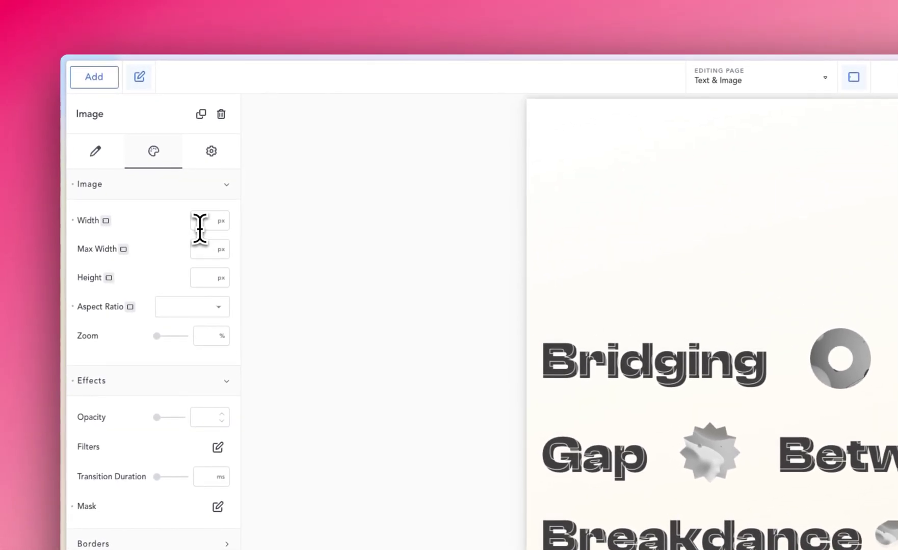
pyautogui.write('100')
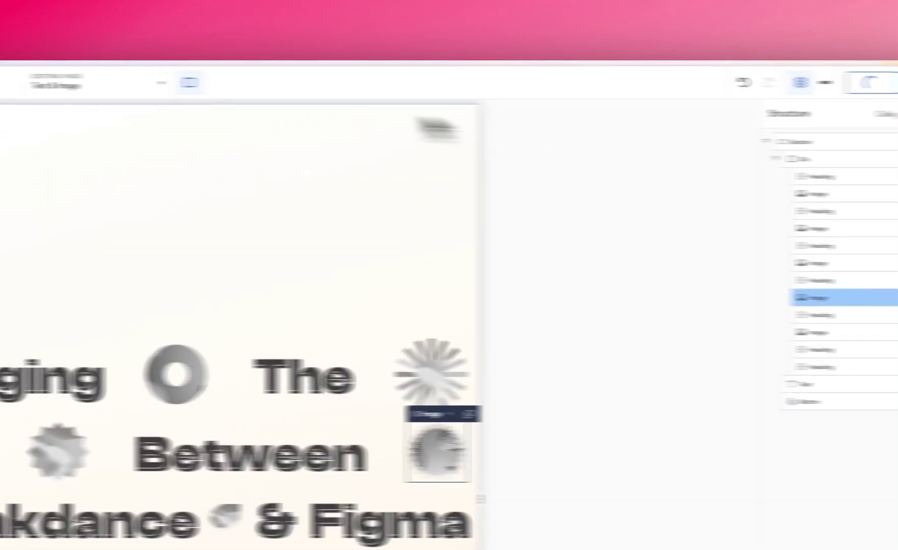
# For the Tablet Portrait layout, set the ring image's width to 75 px and the starburst image's width to 100 px.
pyautogui.click(457, 72)
pyautogui.click(408, 192)
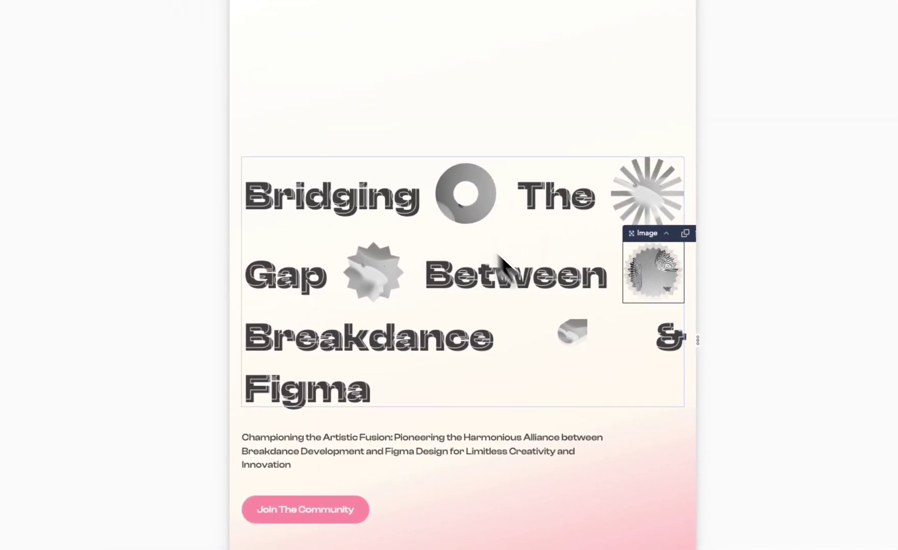
pyautogui.click(454, 213)
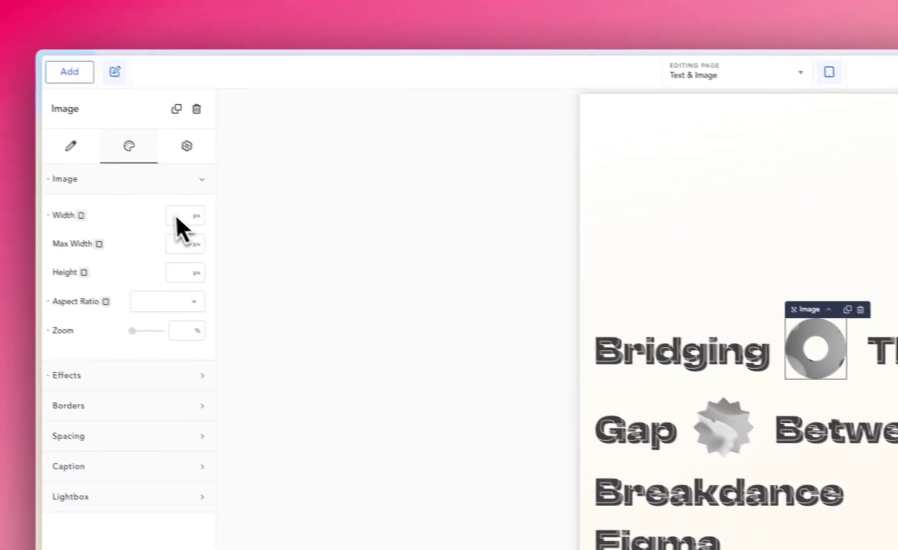
pyautogui.click(206, 230)
pyautogui.write('75')
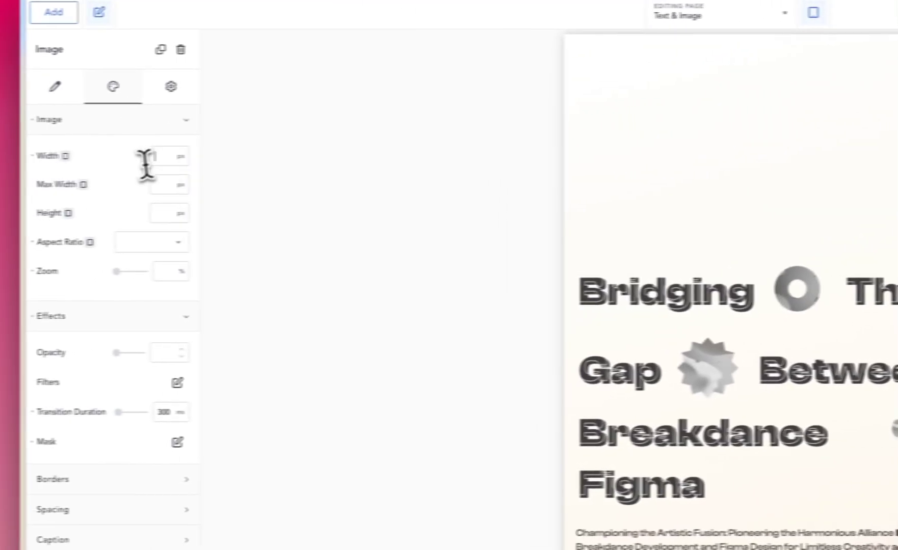
pyautogui.write('00')
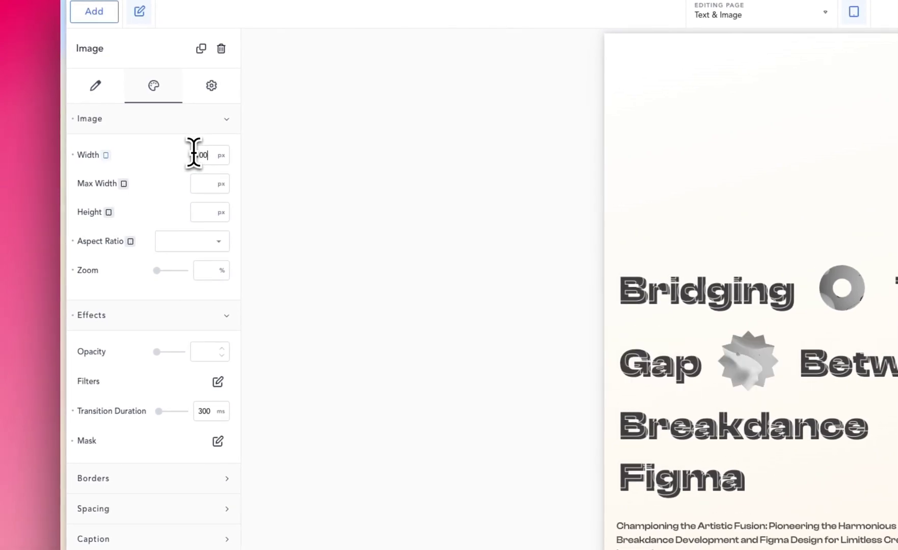
# For the Tablet Portrait layout, set the widths of the spiky image after "Gap" and the badge image after "Between" to 75 px.
pyautogui.click(748, 360)
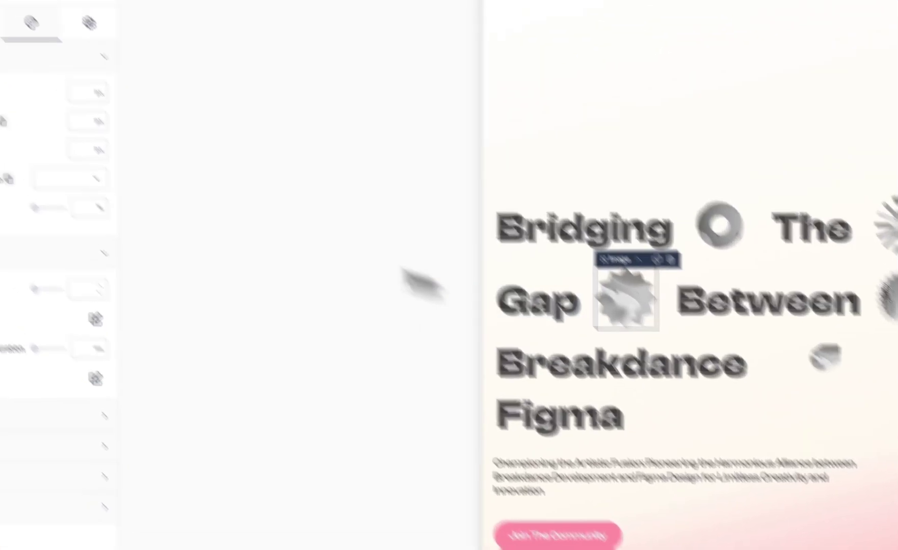
pyautogui.click(204, 155)
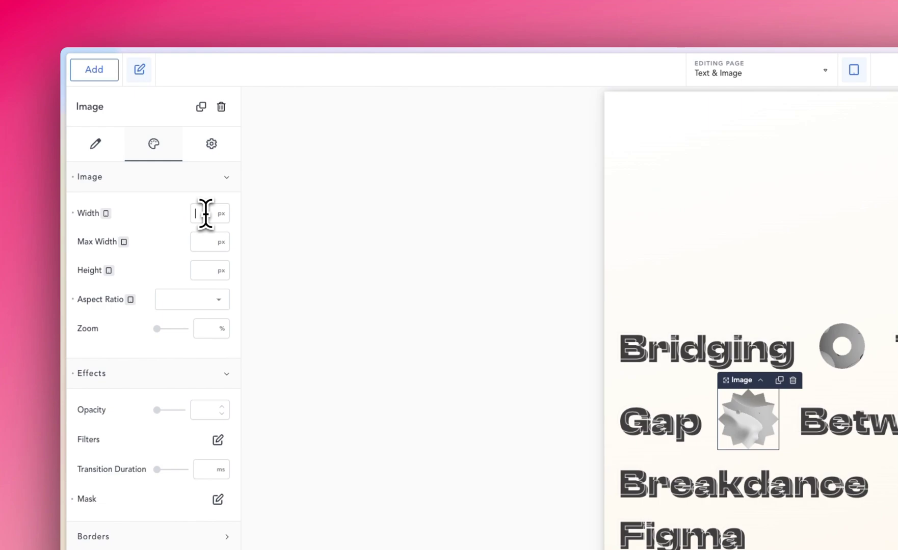
pyautogui.write('75')
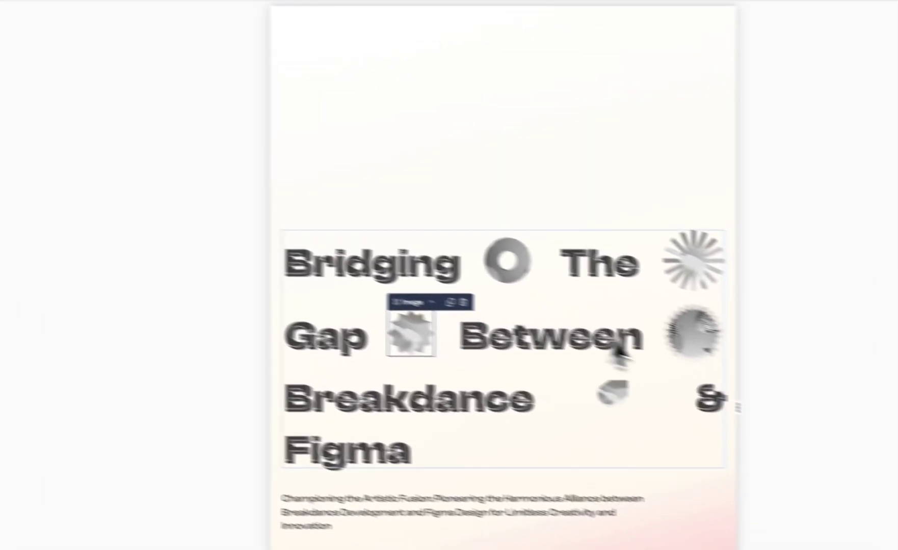
pyautogui.click(636, 329)
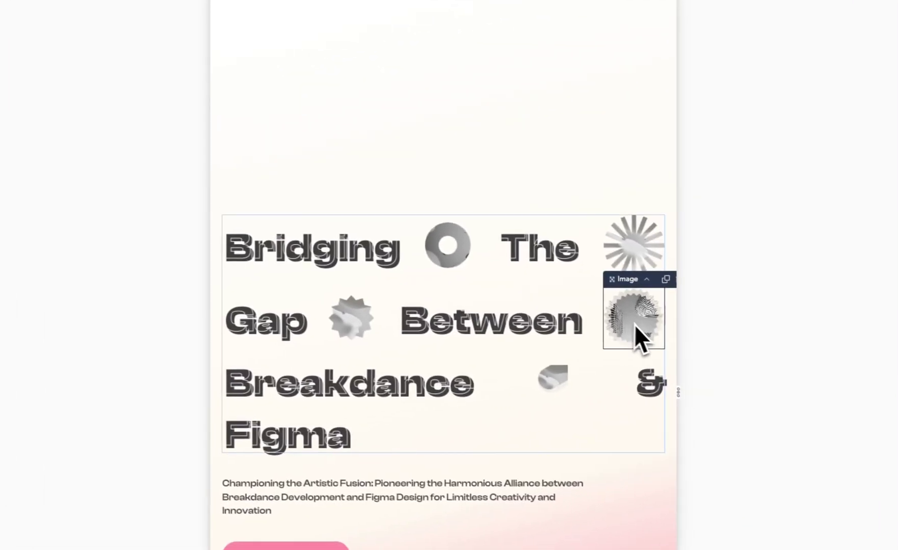
pyautogui.click(204, 213)
pyautogui.write('75')
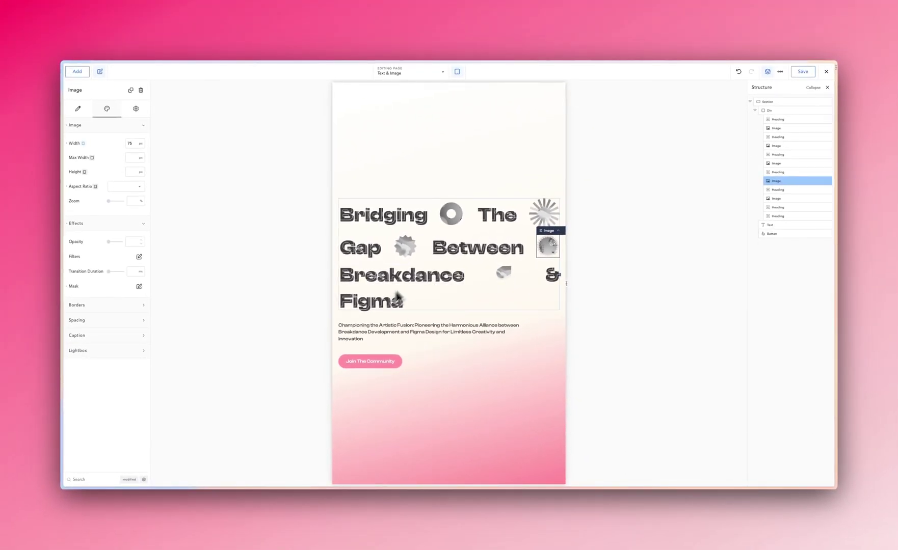
# Save the page and switch the editor to the Phone Landscape breakpoint.
pyautogui.click(499, 172)
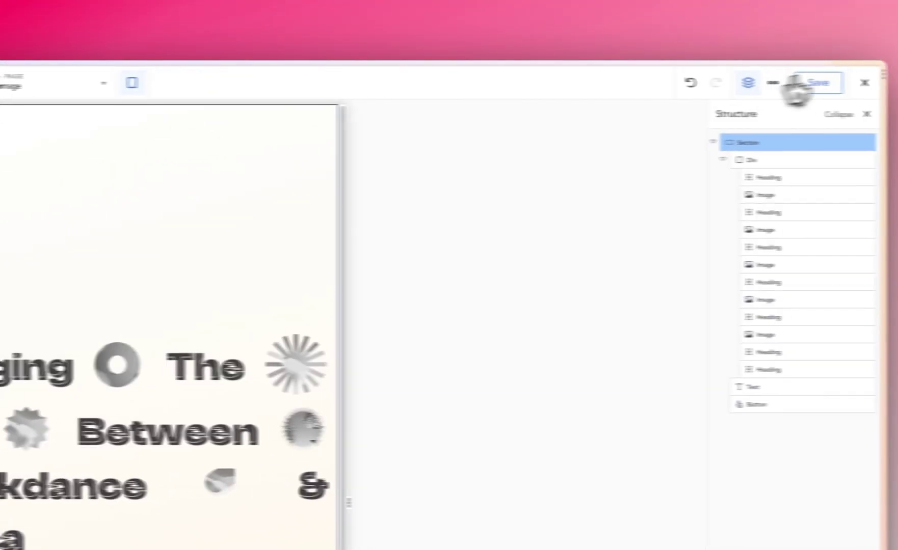
pyautogui.click(802, 71)
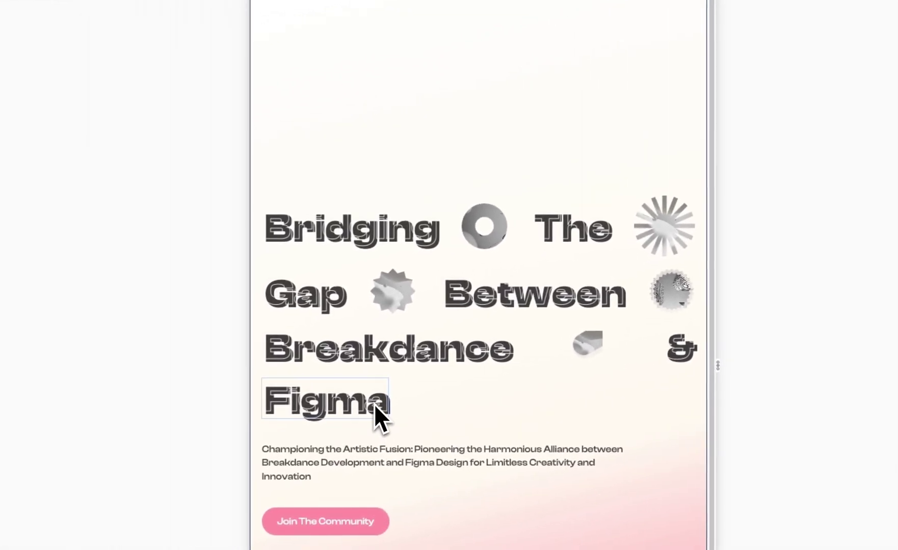
pyautogui.click(445, 70)
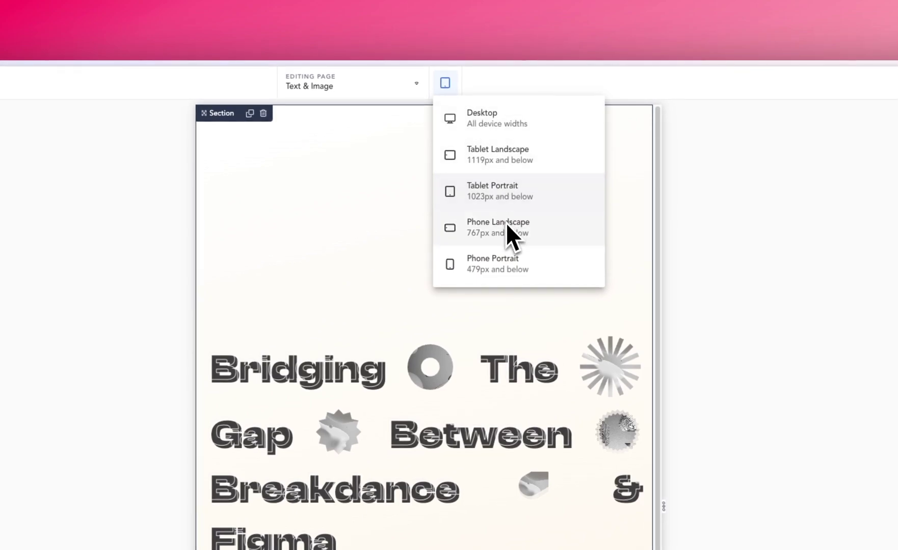
pyautogui.click(555, 240)
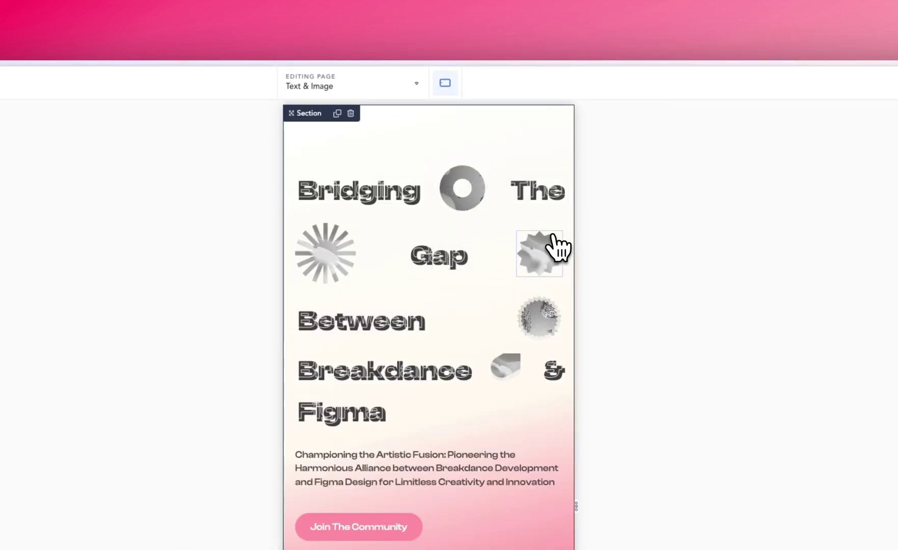
# For the Phone Landscape layout, set both the ring image's and the starburst image's width to 50 px.
pyautogui.click(454, 195)
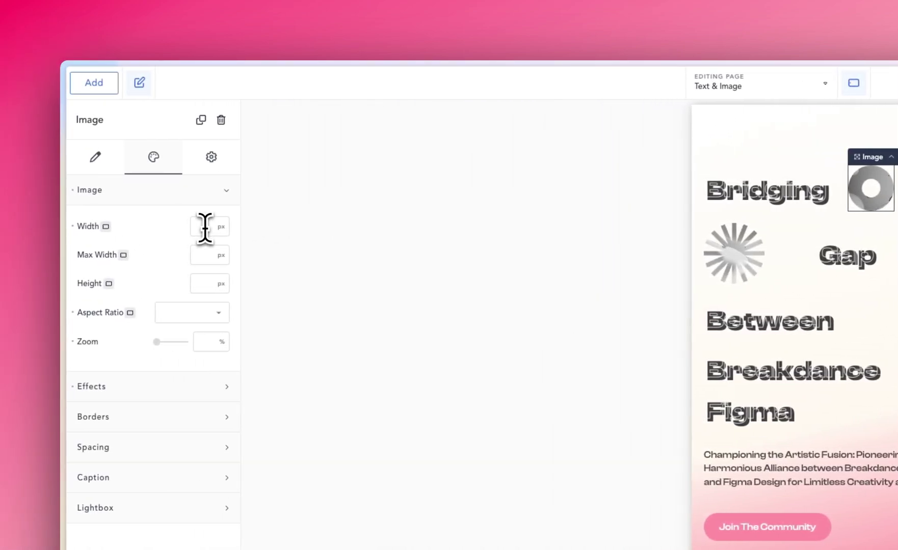
pyautogui.click(205, 228)
pyautogui.write('50')
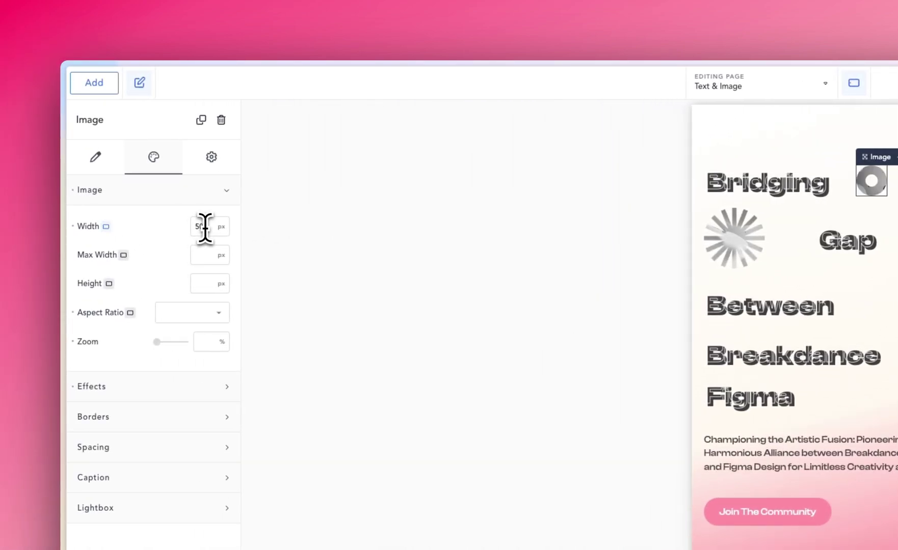
pyautogui.click(734, 238)
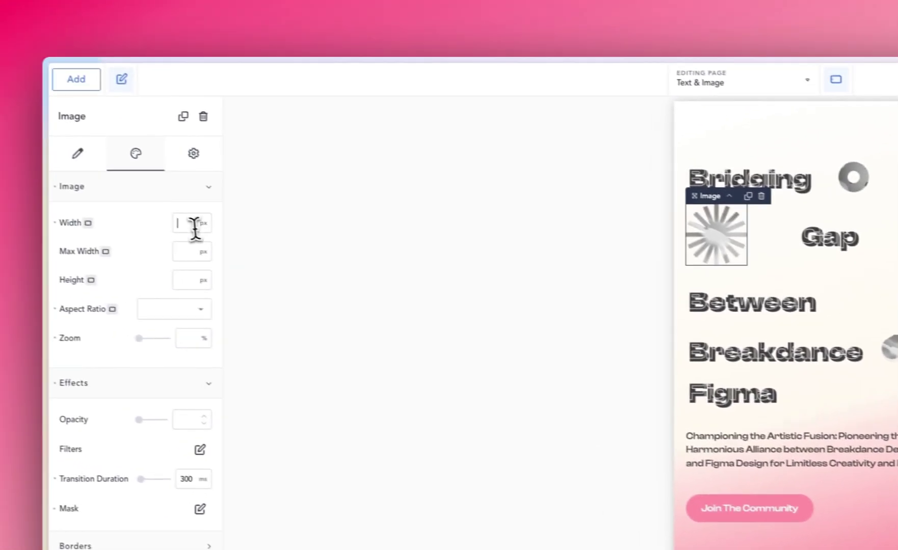
pyautogui.click(206, 226)
pyautogui.write('50')
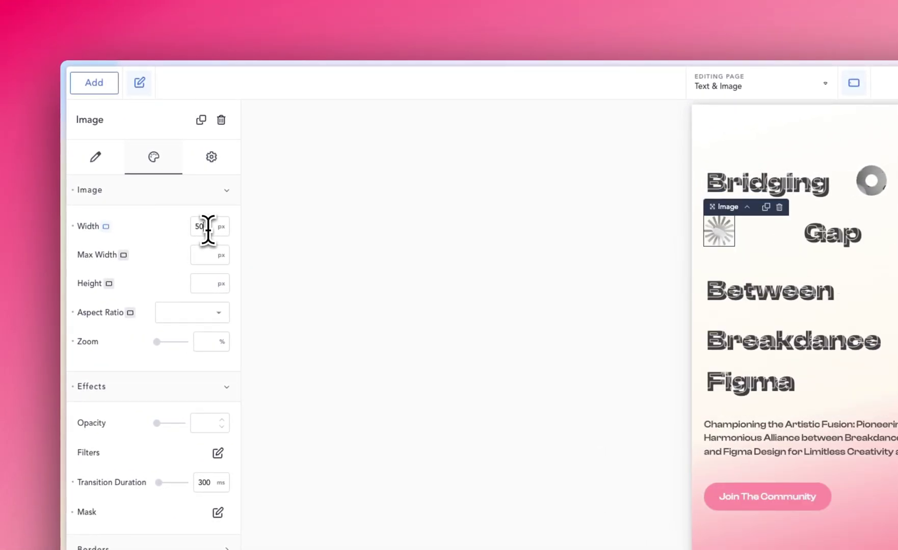
# In the Phone Landscape layout, set the ring image's width to 30 px and the starburst image's width to 40 px.
pyautogui.click(884, 173)
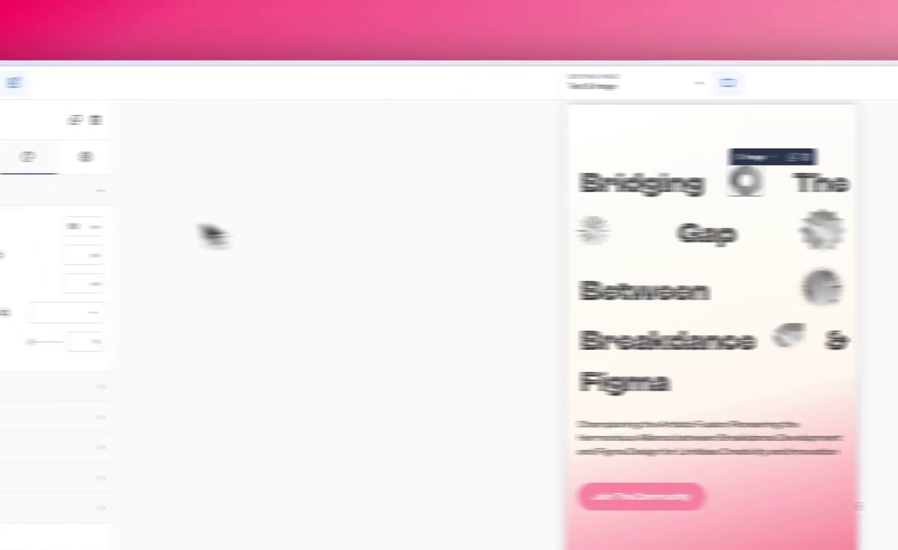
pyautogui.doubleClick(192, 226)
pyautogui.write('30')
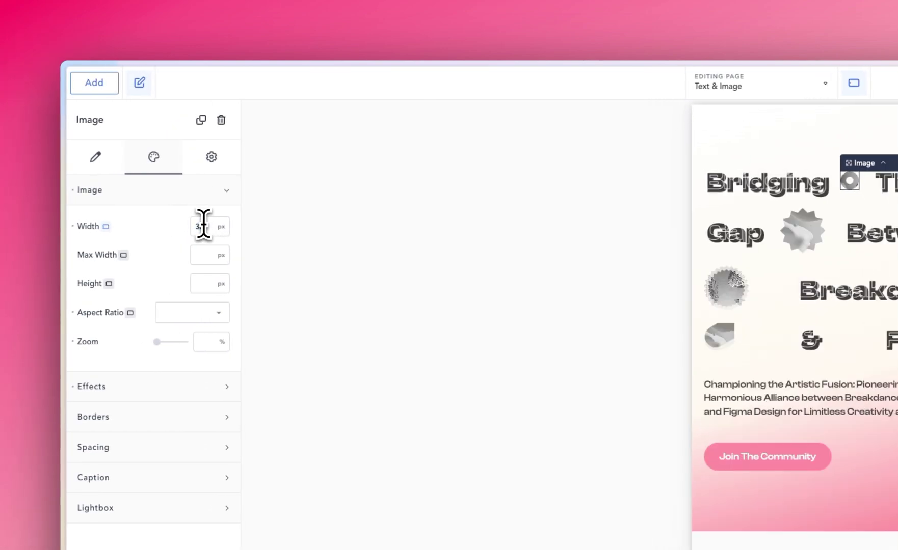
pyautogui.click(620, 180)
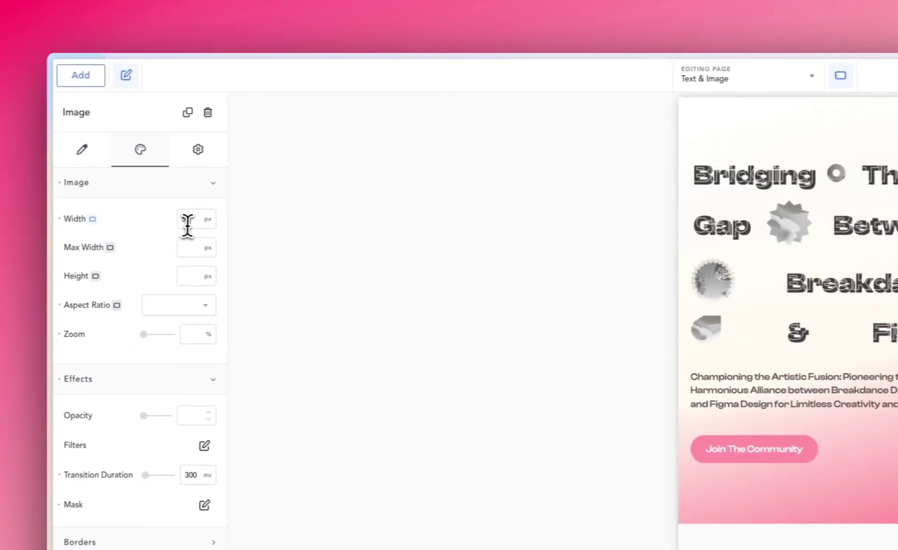
pyautogui.doubleClick(189, 226)
pyautogui.write('40')
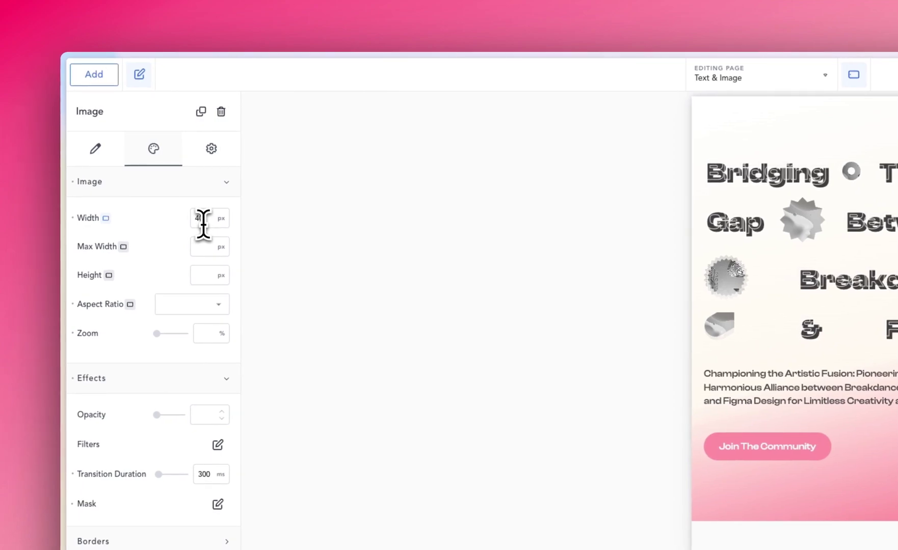
# For Phone Landscape, set the widths of the spiky image after "Gap" and the badge image after "Between" to 45 px.
pyautogui.click(801, 220)
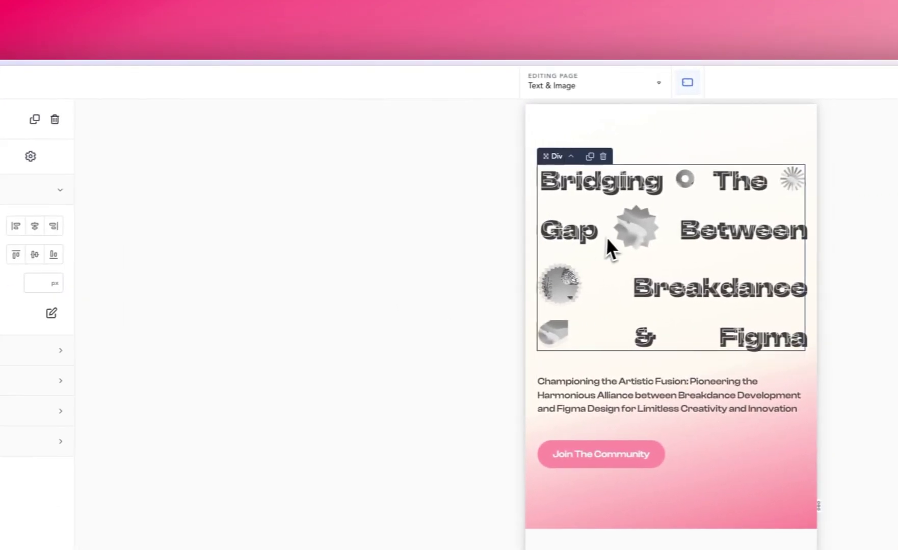
pyautogui.click(801, 220)
pyautogui.click(103, 223)
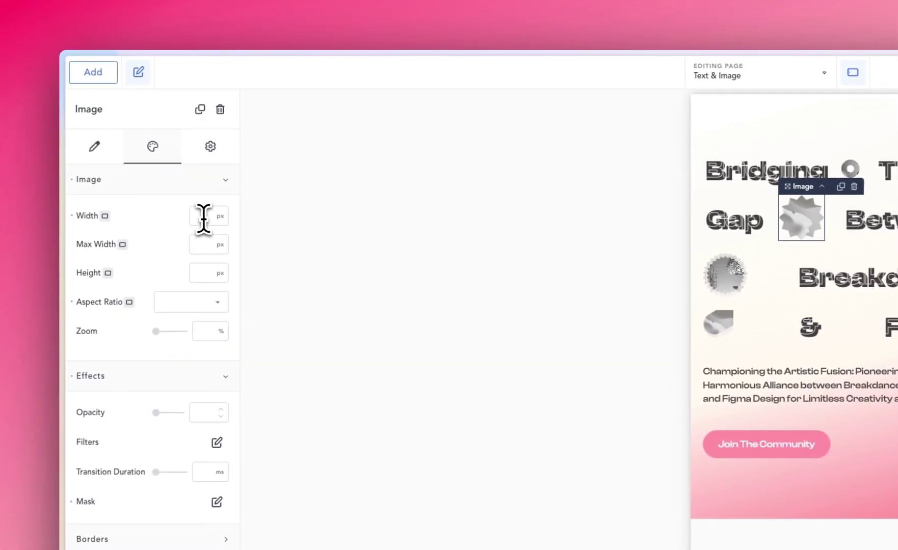
pyautogui.write('45')
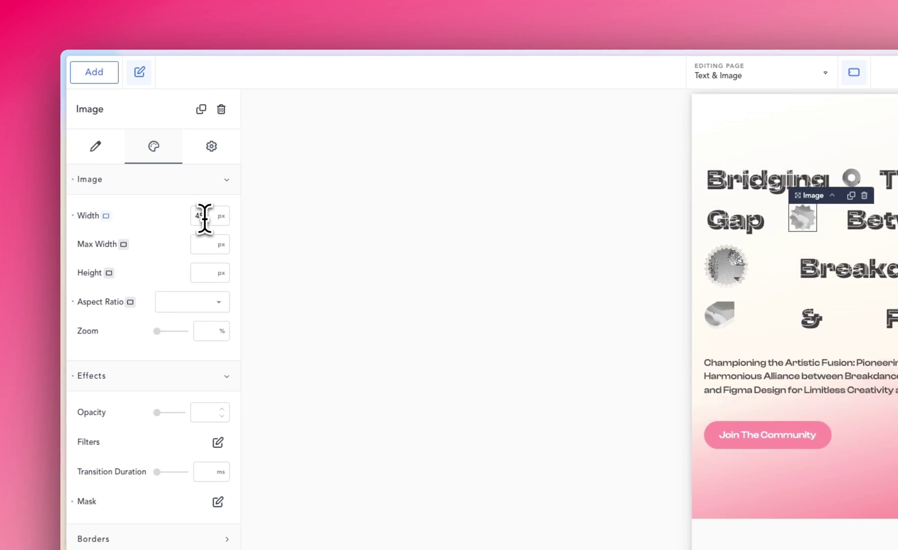
pyautogui.click(725, 266)
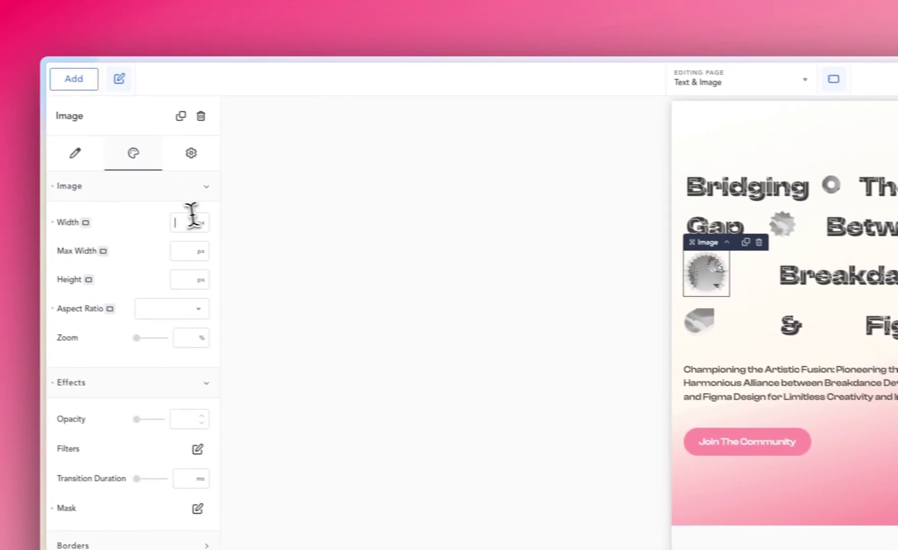
pyautogui.click(197, 226)
pyautogui.write('45')
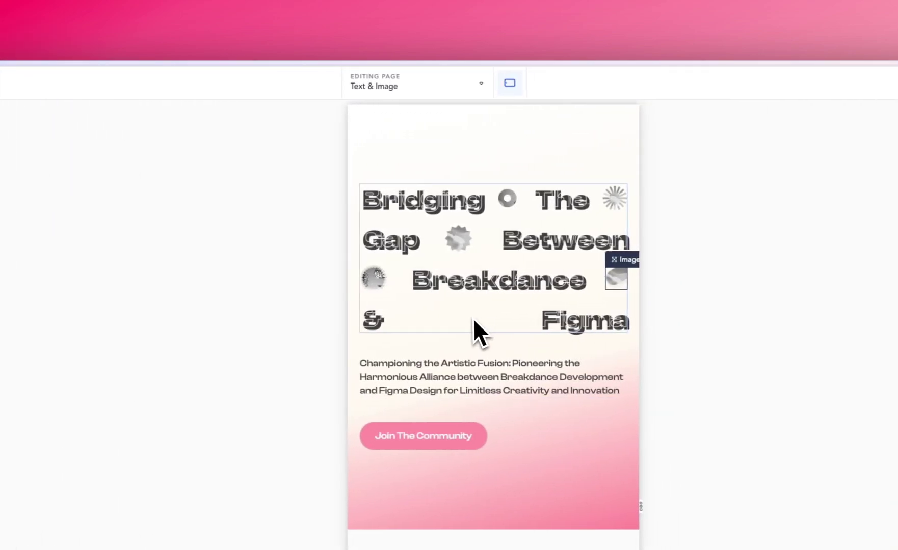
# Set the headline Div's horizontal layout alignment to Left for Phone Landscape.
pyautogui.click(471, 318)
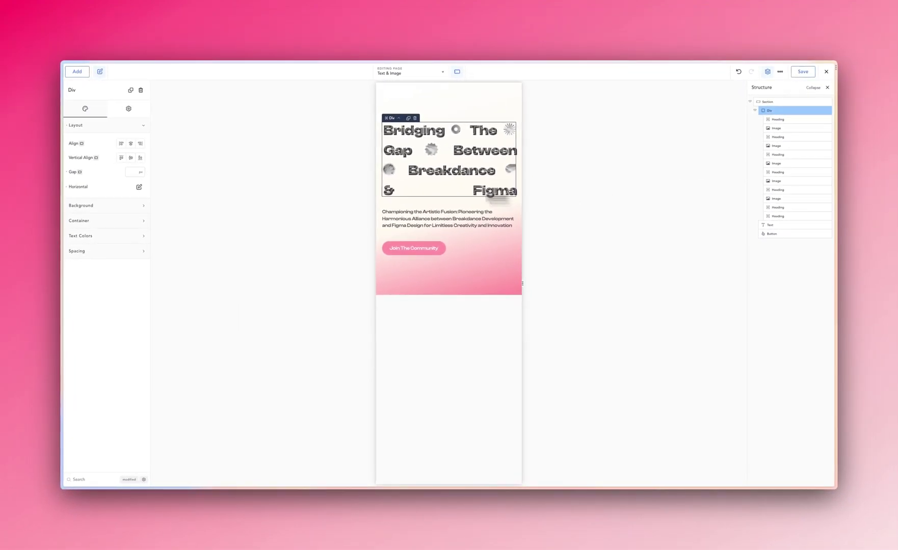
pyautogui.click(138, 186)
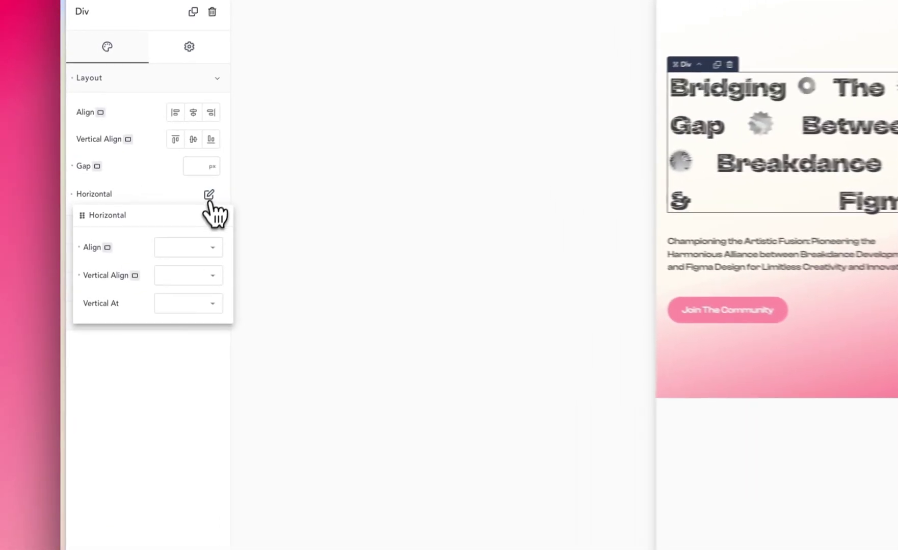
pyautogui.click(129, 215)
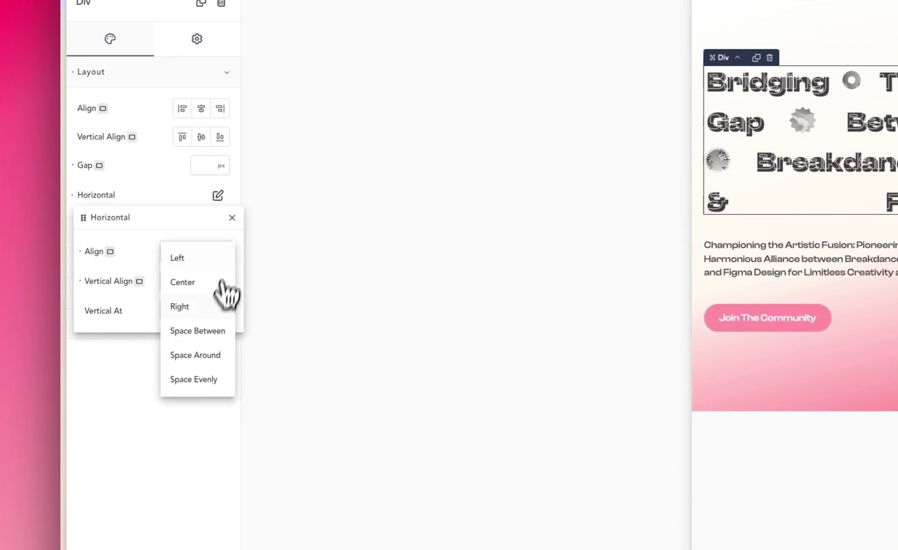
pyautogui.click(191, 259)
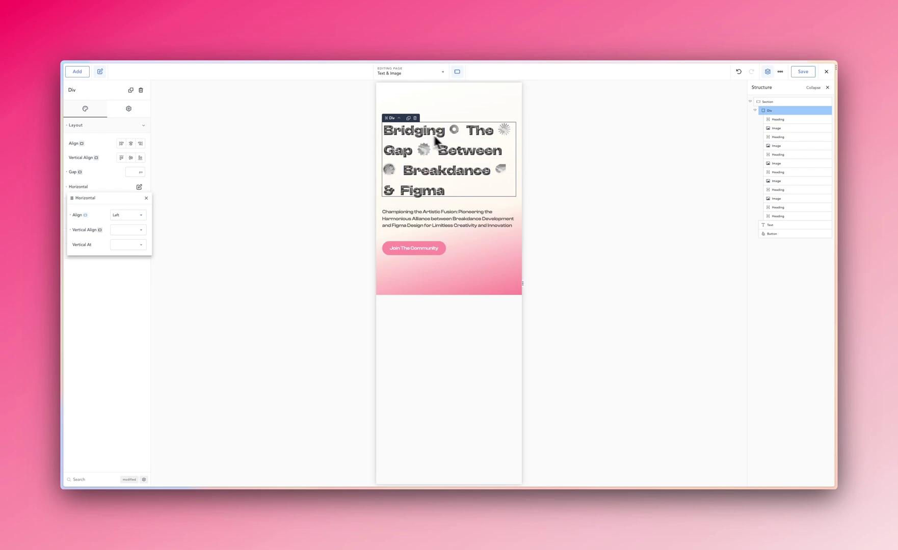
# Check the headline at the Phone Portrait breakpoint and return the editor to Desktop.
pyautogui.click(457, 72)
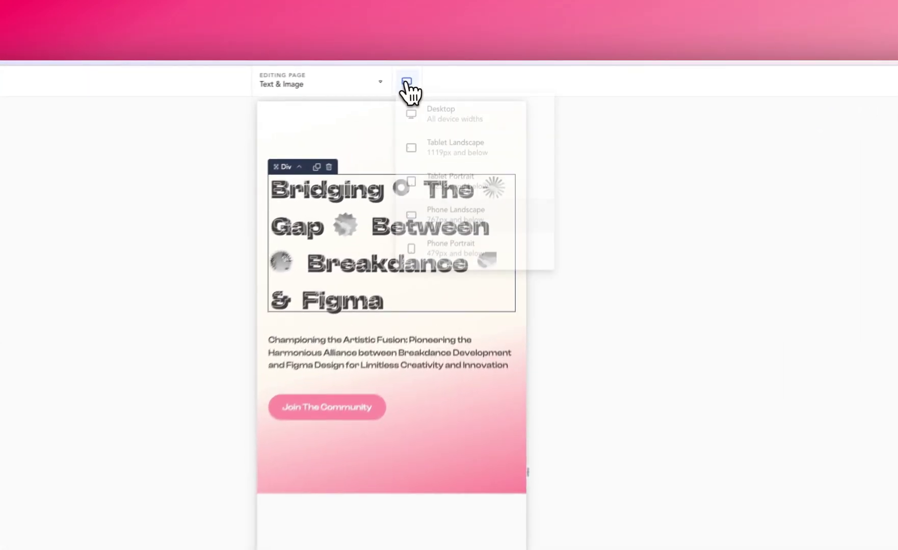
pyautogui.click(482, 145)
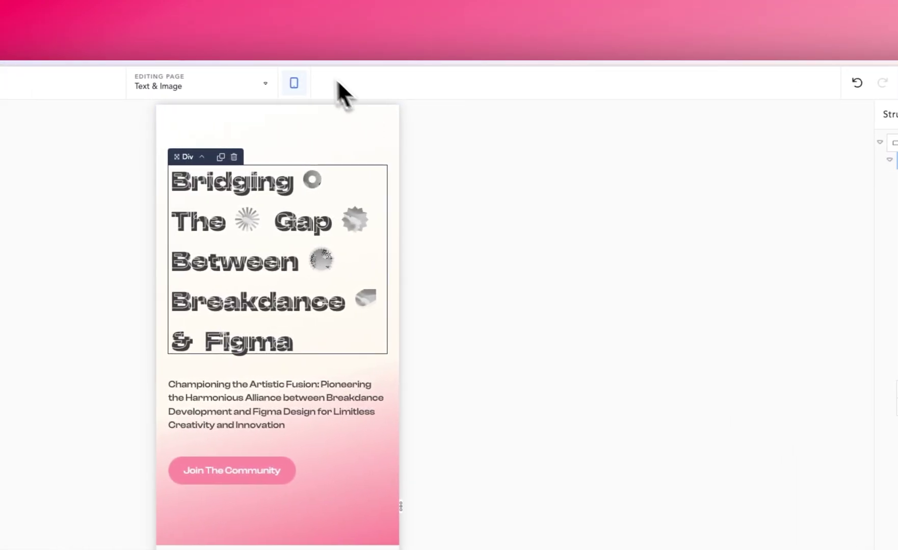
pyautogui.click(285, 83)
pyautogui.click(346, 125)
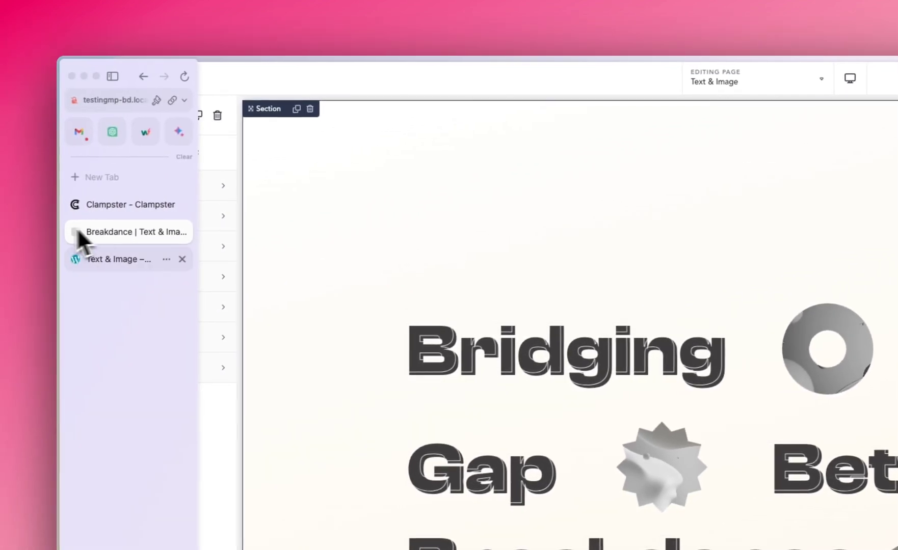
# Open the rebuilt page's front end in a new tab from the Breakdance editor.
pyautogui.click(119, 267)
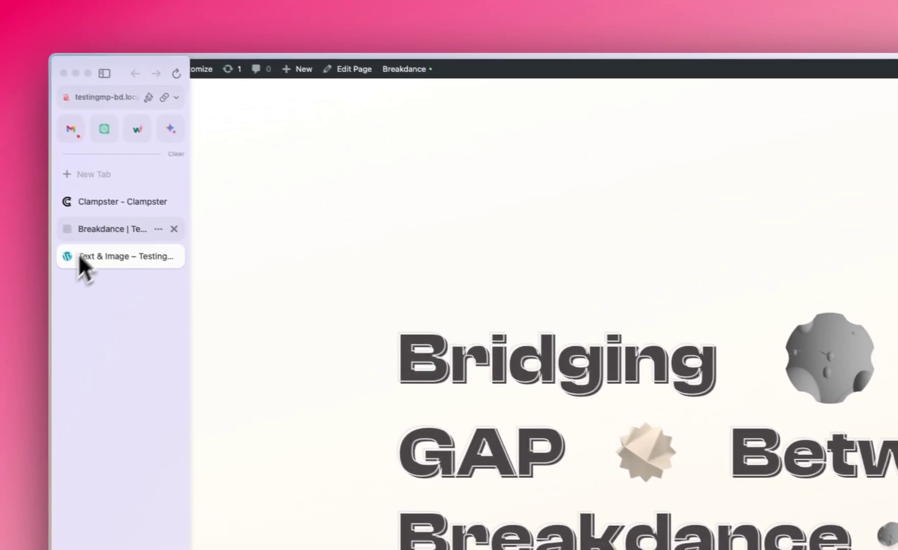
pyautogui.click(80, 228)
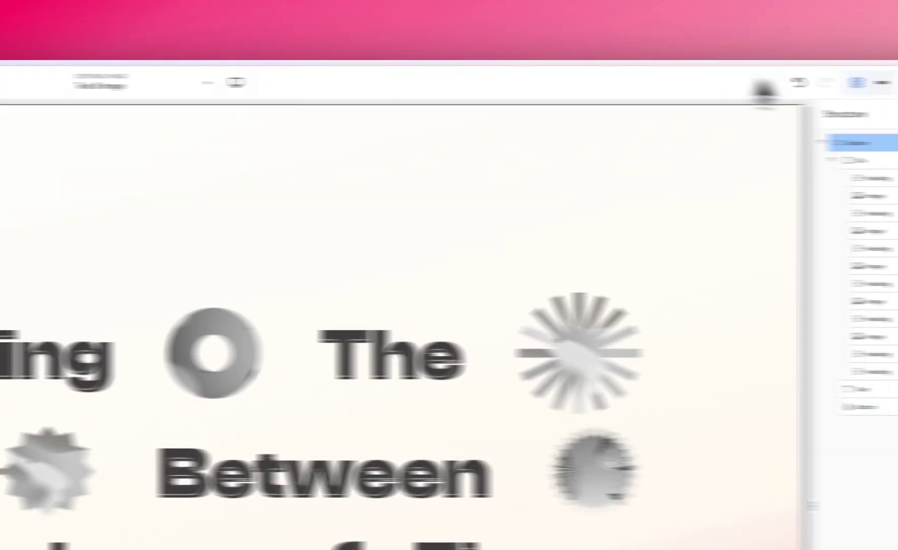
pyautogui.click(816, 83)
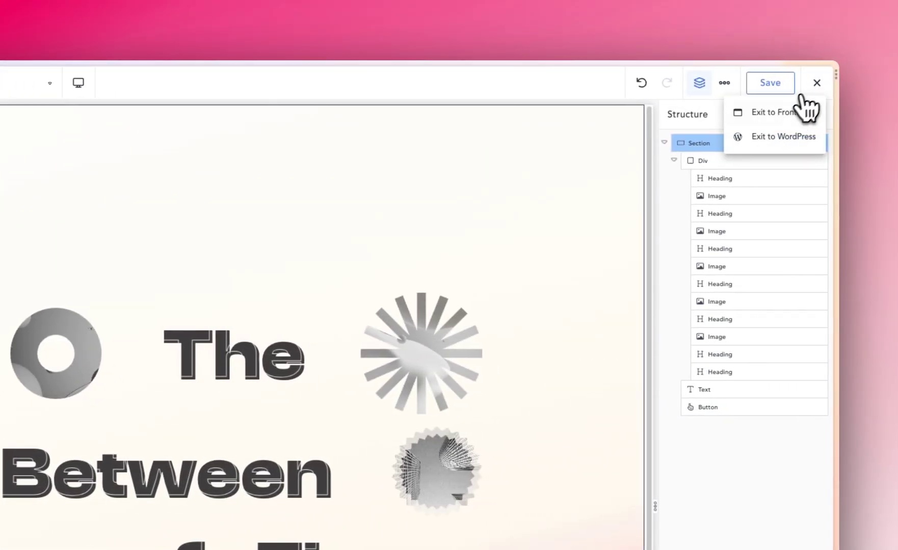
pyautogui.click(774, 115)
# Compare the rebuilt headline with the original version by switching between the two front-end "Text & Image" tabs.
pyautogui.click(91, 176)
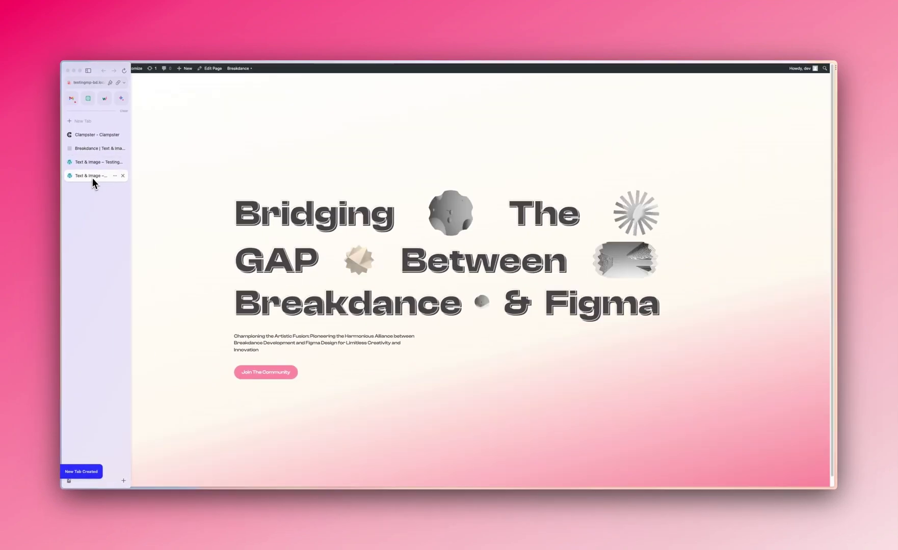
pyautogui.click(97, 163)
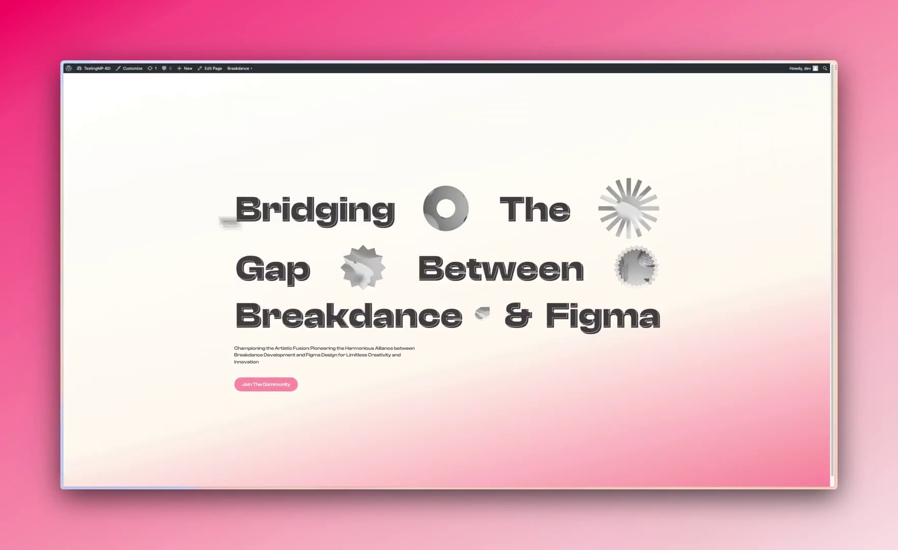
pyautogui.moveTo(94, 217)
pyautogui.click(88, 176)
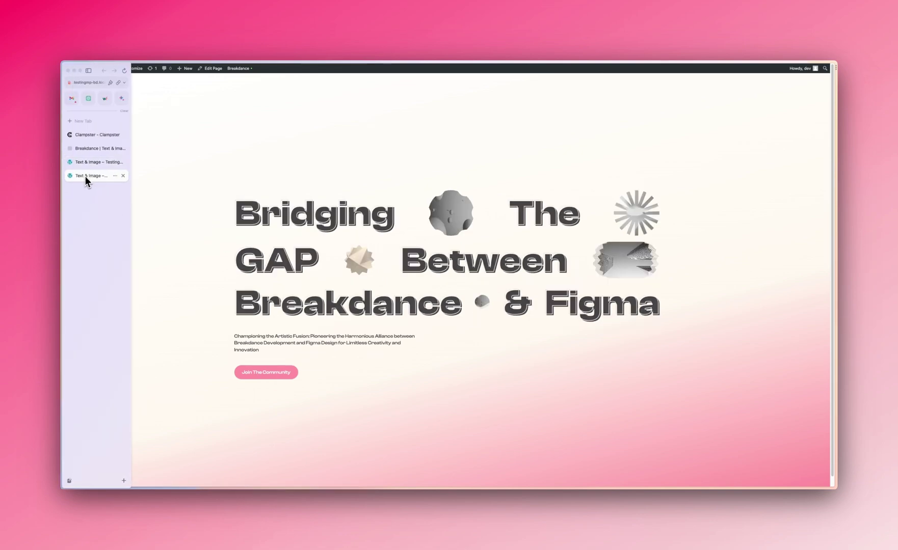
pyautogui.click(92, 166)
pyautogui.click(95, 176)
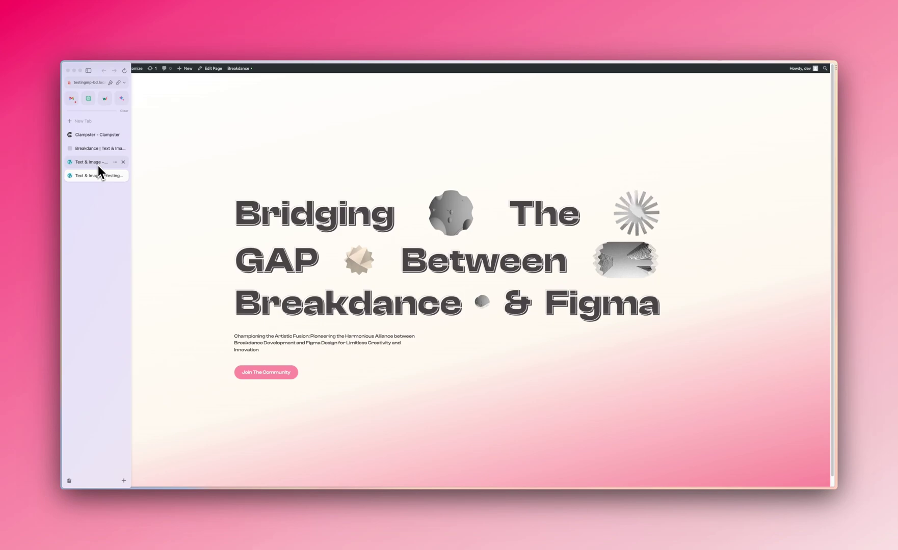
pyautogui.click(97, 163)
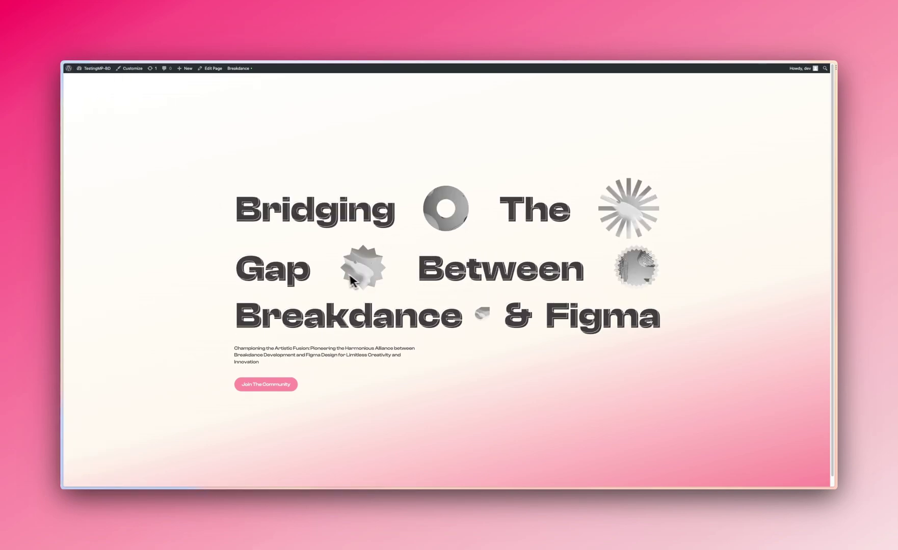